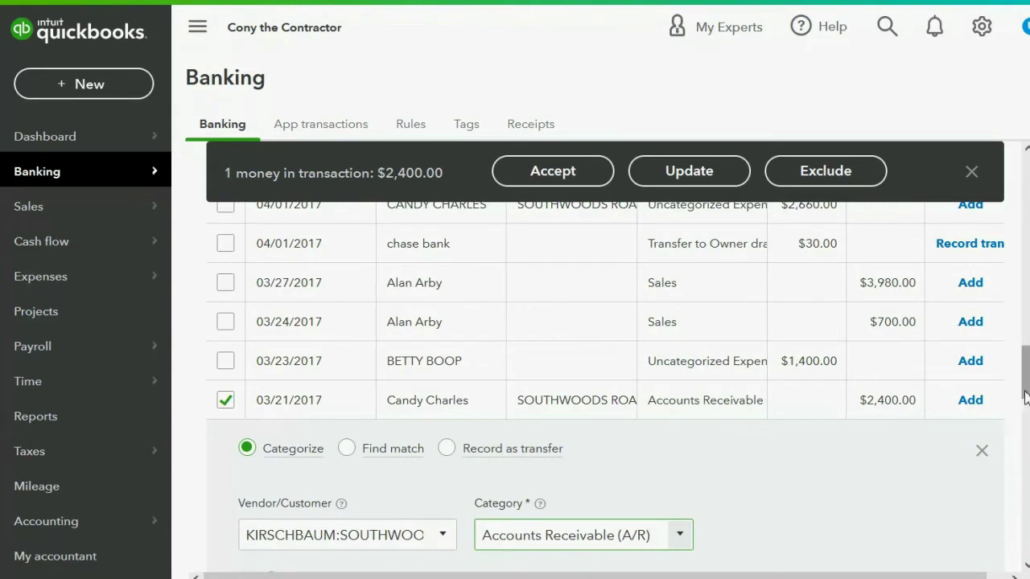
# Assign the 03/21/2017 $2,400.00 bank deposit to the customer named in its bank detail and add the transaction.
pyautogui.scroll(-3, 1021, 418)
pyautogui.moveTo(1026, 428); pyautogui.dragTo(1026, 402)
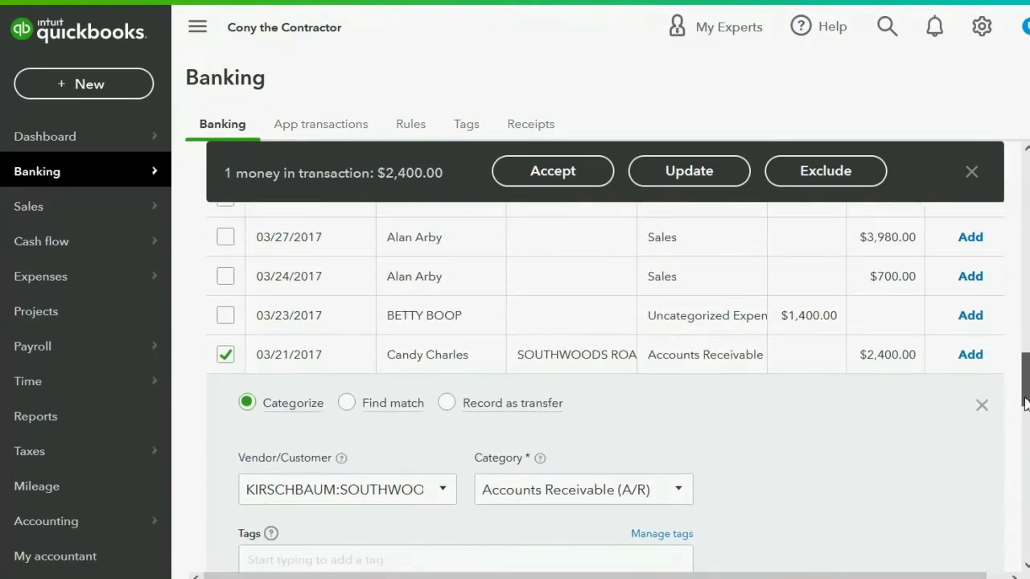
pyautogui.click(445, 490)
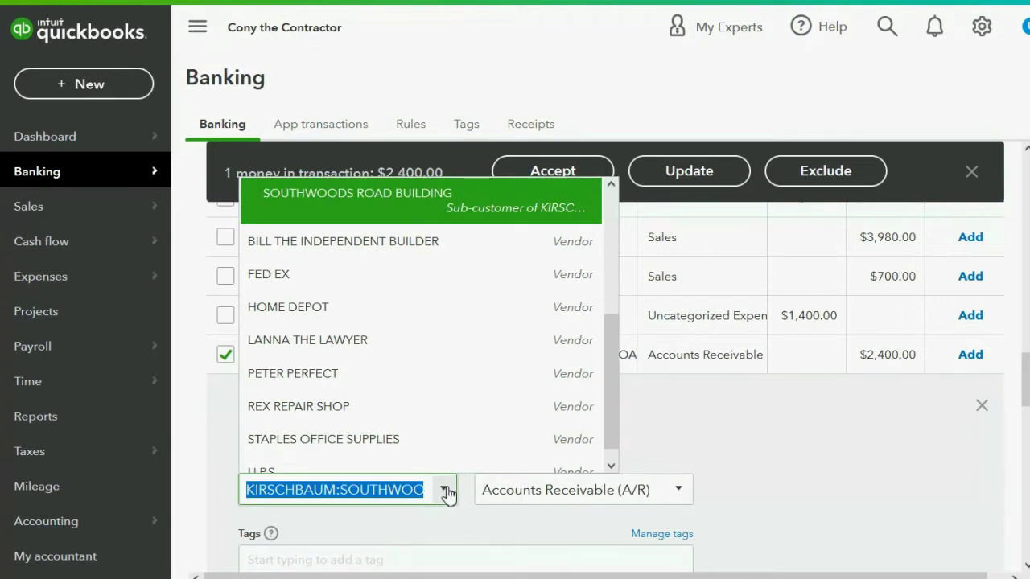
pyautogui.write('C')
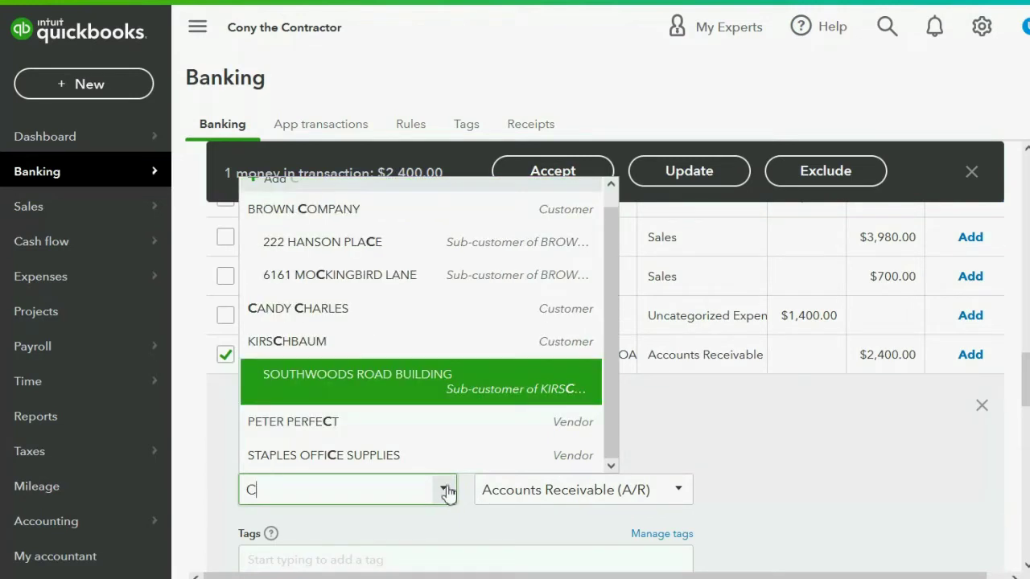
pyautogui.click(407, 312)
pyautogui.scroll(-2, 793, 405)
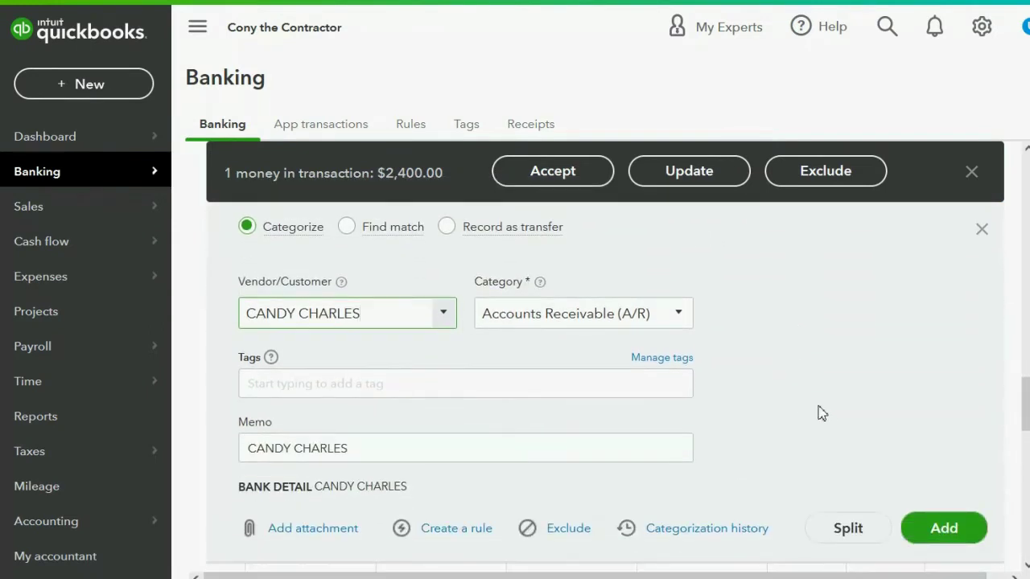
pyautogui.scroll(2, 754, 409)
pyautogui.scroll(-2, 754, 409)
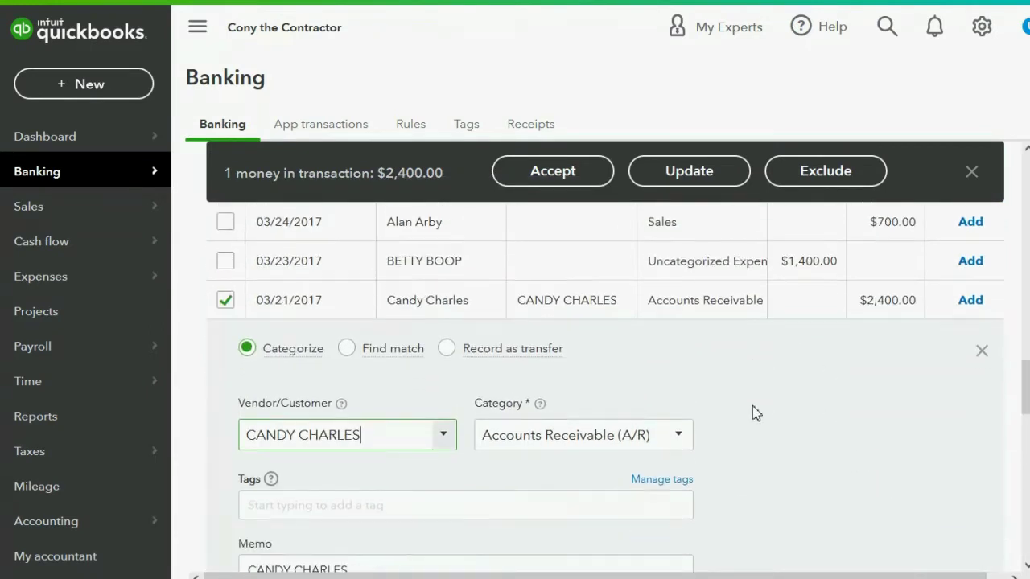
pyautogui.click(946, 527)
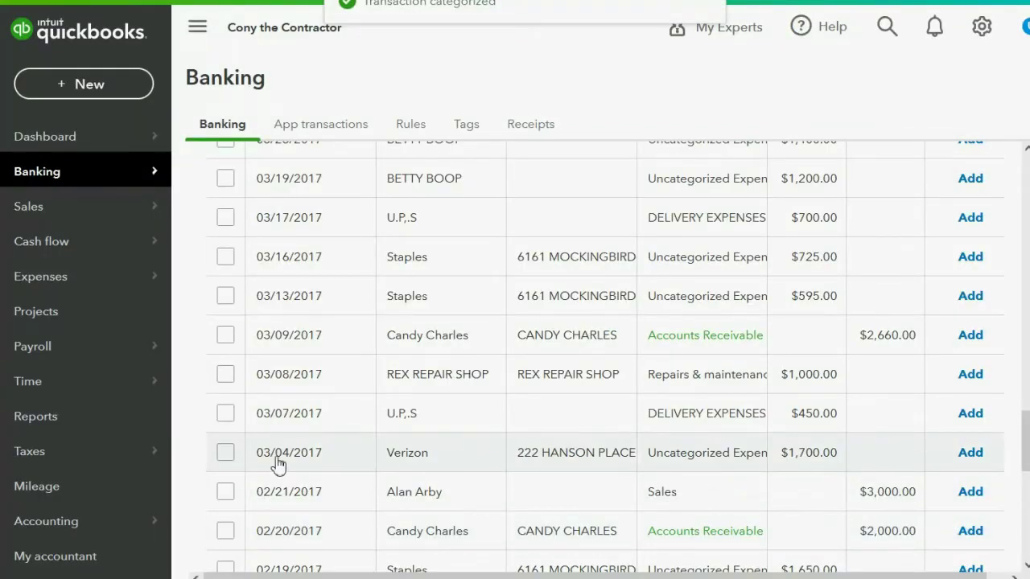
# Open the custom Transaction List by Customer report and find the customer's 03/21/2017 deposit.
pyautogui.click(80, 415)
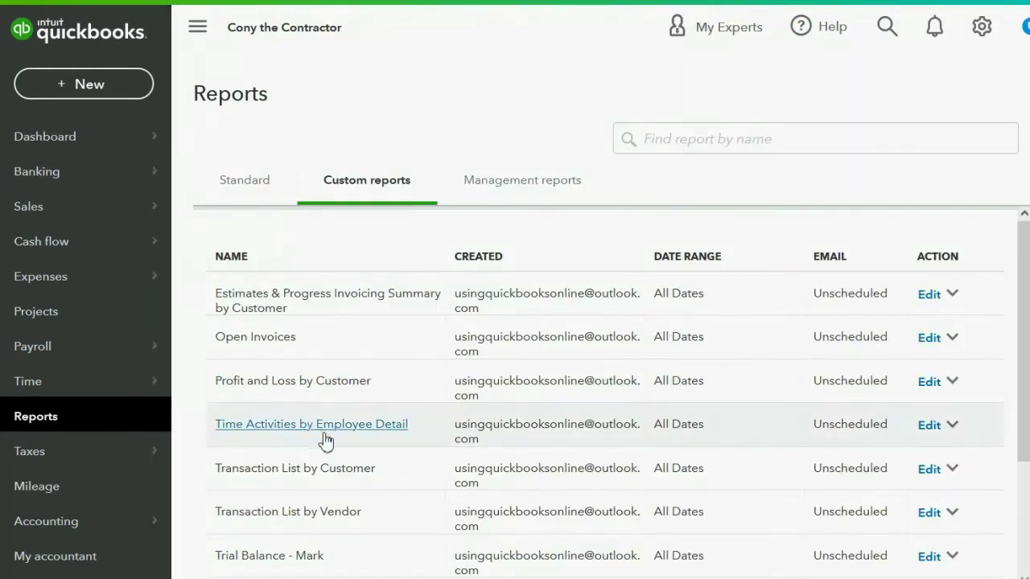
pyautogui.click(349, 474)
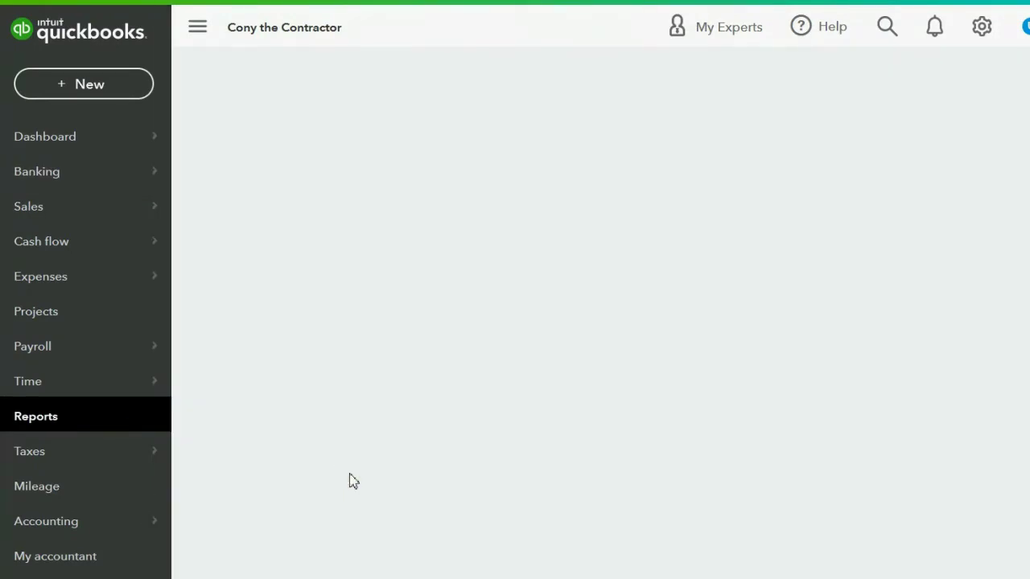
pyautogui.scroll(-10, 494, 401)
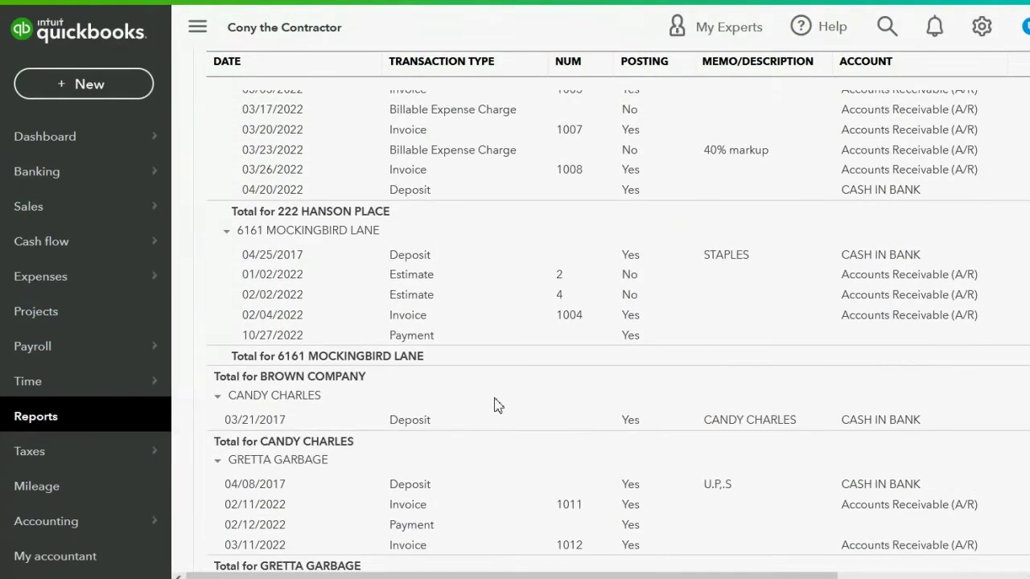
pyautogui.scroll(-1, 497, 404)
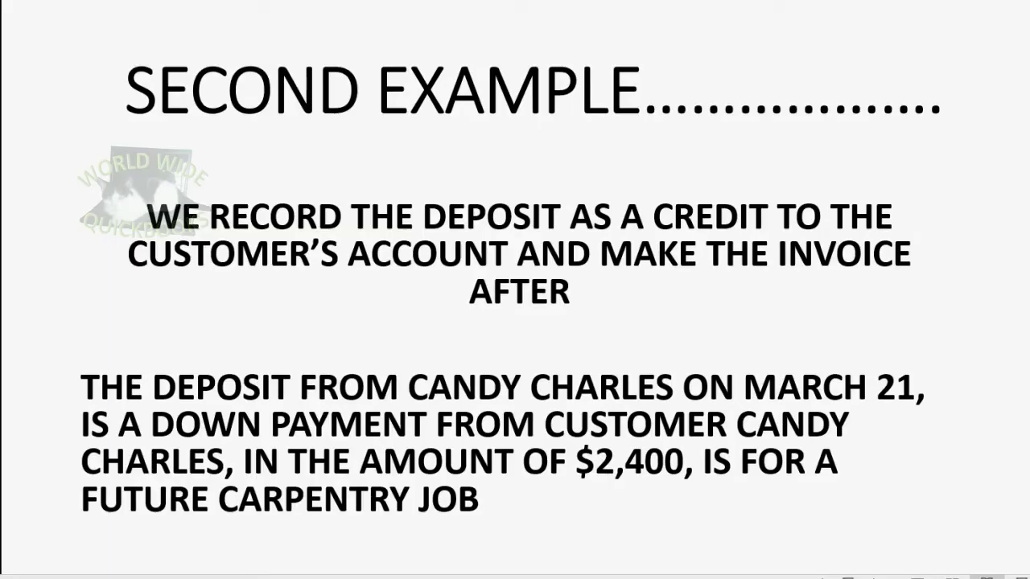
pyautogui.click(634, 530)
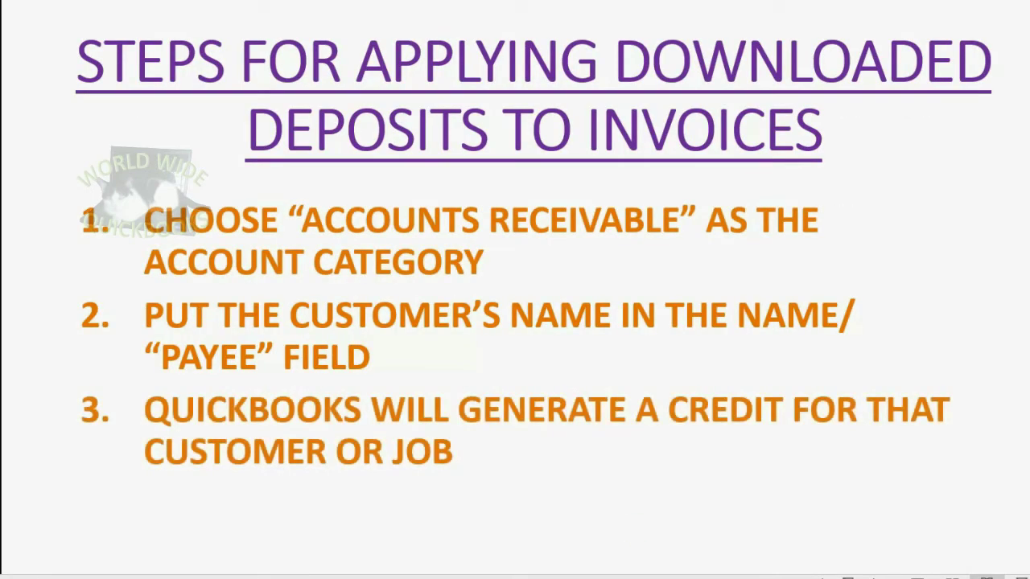
pyautogui.click(635, 528)
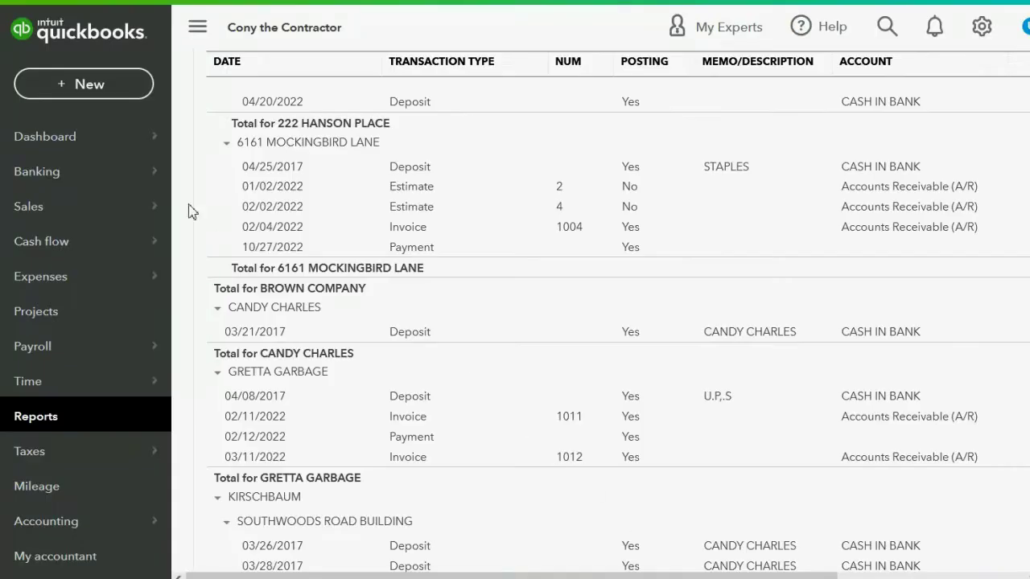
# Start a new invoice for the customer who made the 03/21/2017 deposit.
pyautogui.click(115, 91)
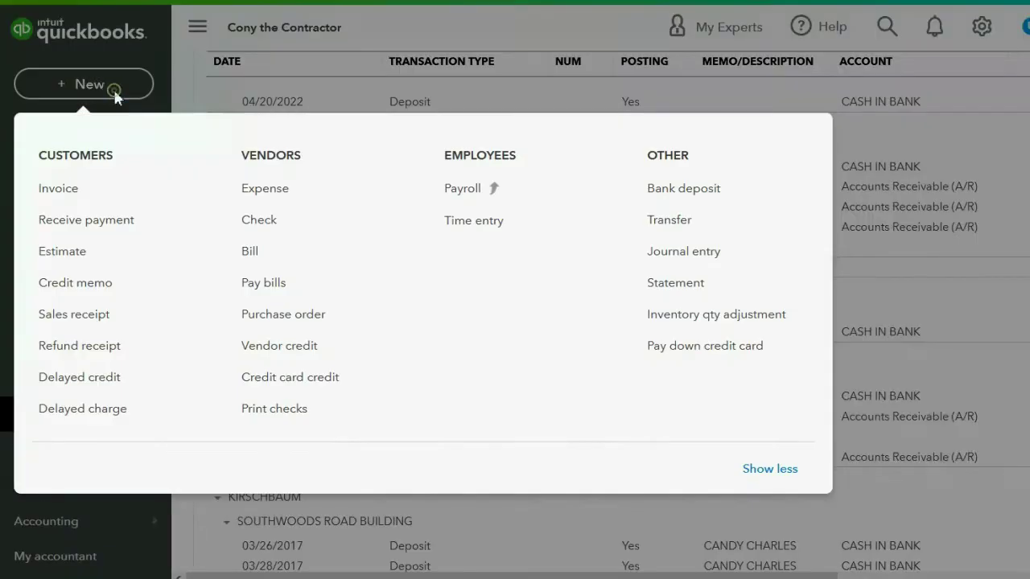
pyautogui.click(60, 195)
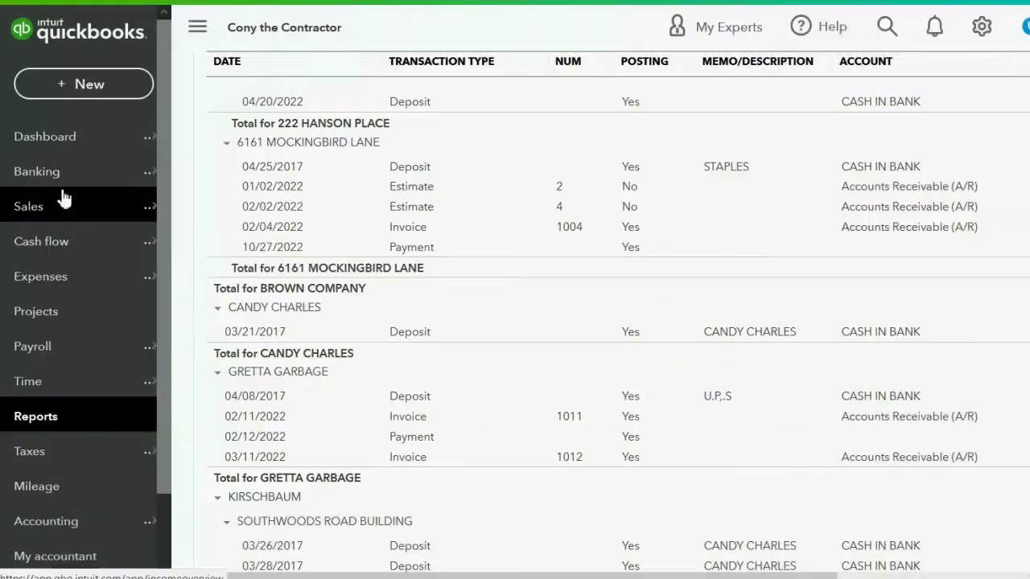
pyautogui.moveTo(65, 198)
pyautogui.click(222, 82)
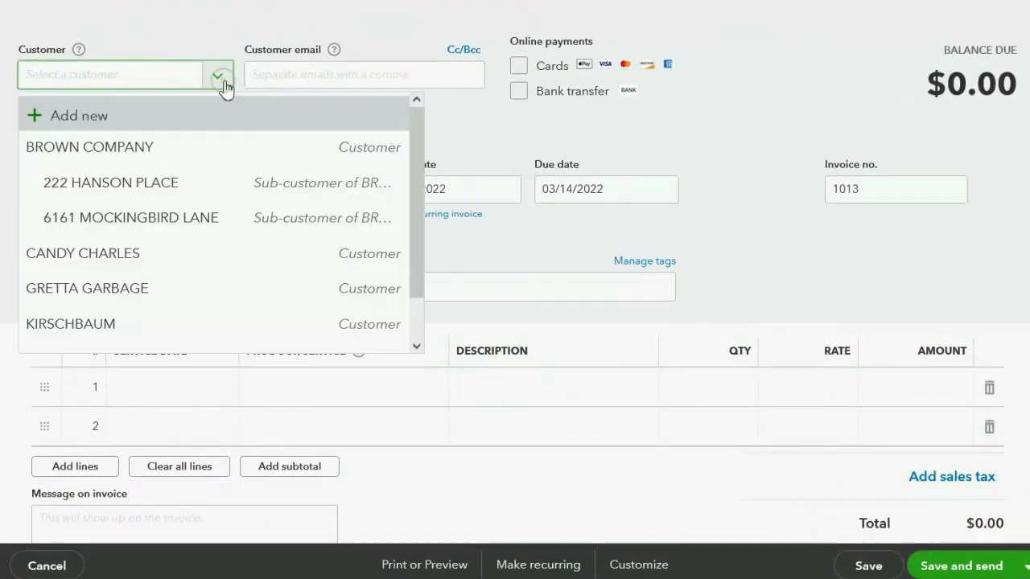
pyautogui.click(185, 254)
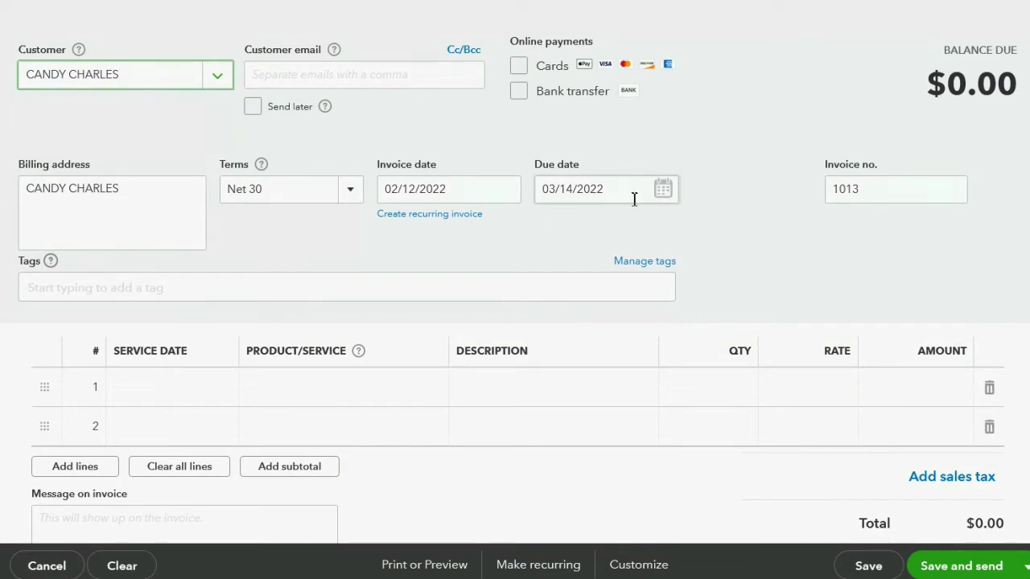
# Set the invoice date to 04/10/2022.
pyautogui.click(505, 189)
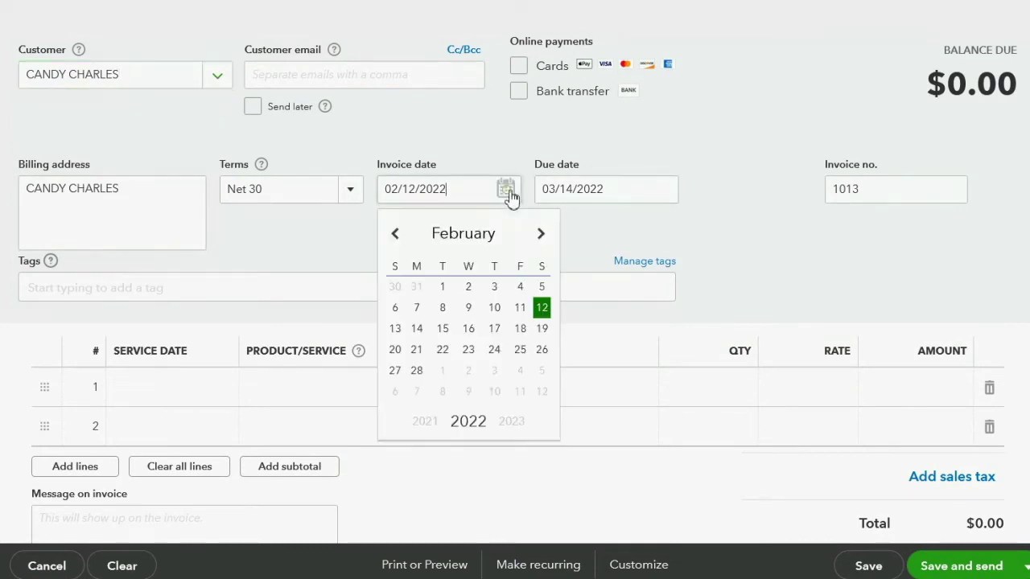
pyautogui.click(542, 233)
pyautogui.click(542, 234)
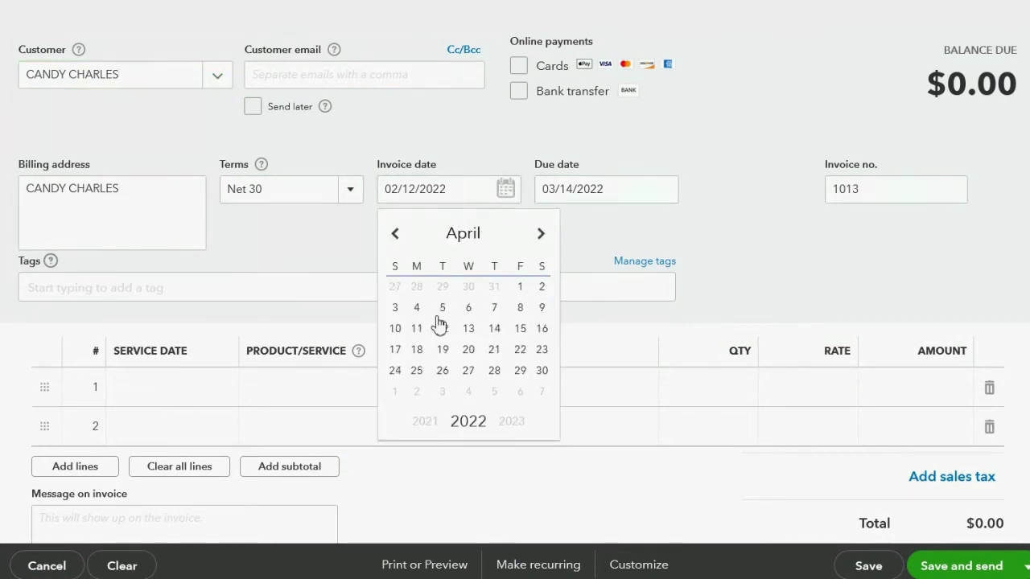
pyautogui.click(396, 329)
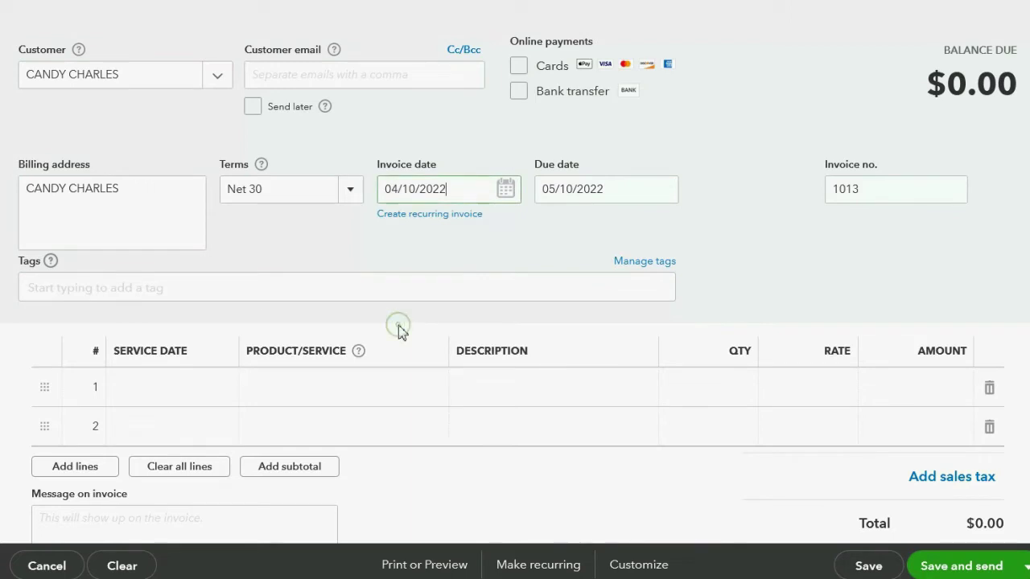
# Add the CARPENTRY service with an amount of 5000 on the first invoice line, and save and close the invoice.
pyautogui.click(294, 386)
pyautogui.click(427, 390)
pyautogui.write('C')
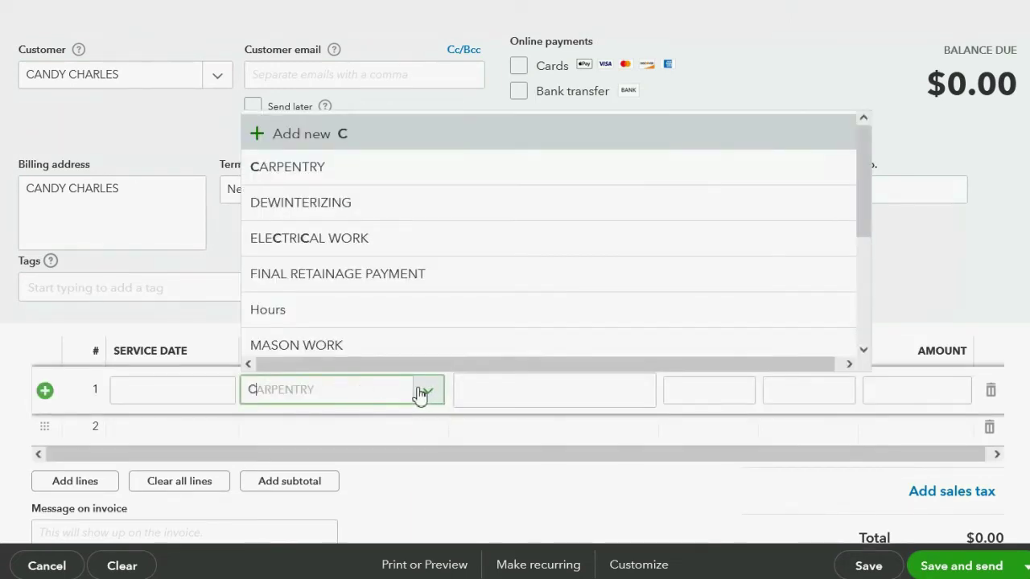
pyautogui.click(352, 173)
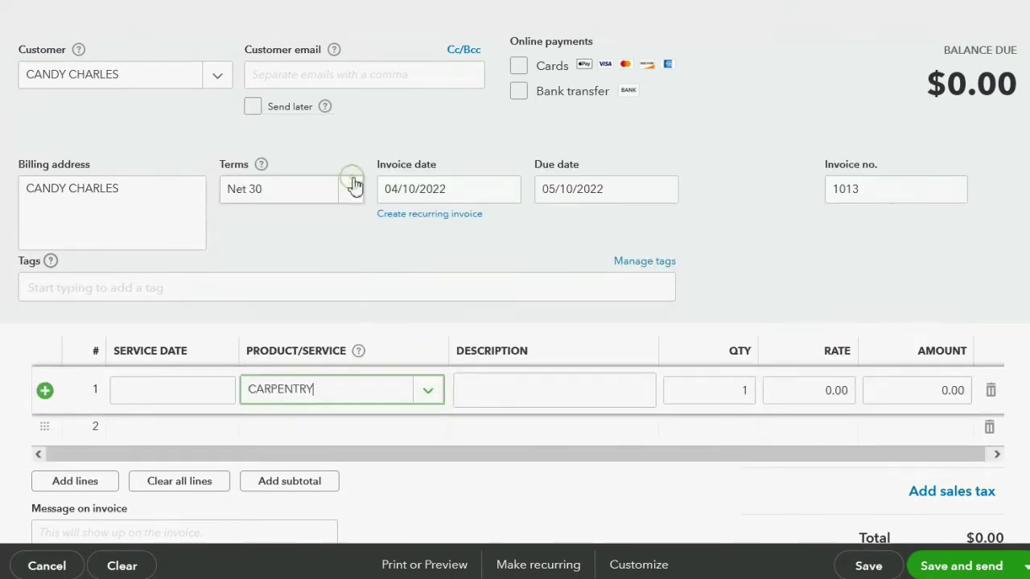
pyautogui.click(909, 392)
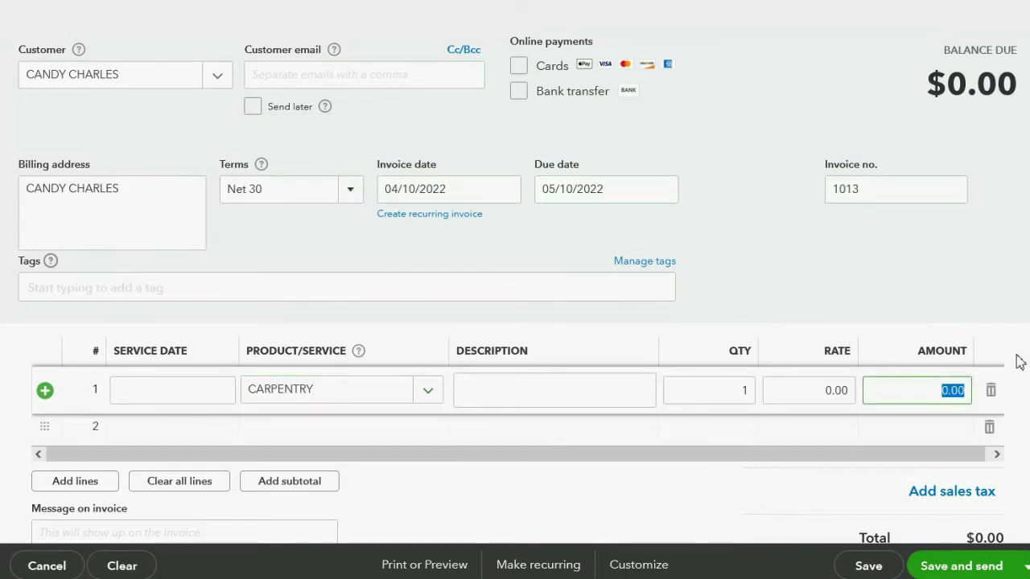
pyautogui.write('5000')
pyautogui.press('Tab')
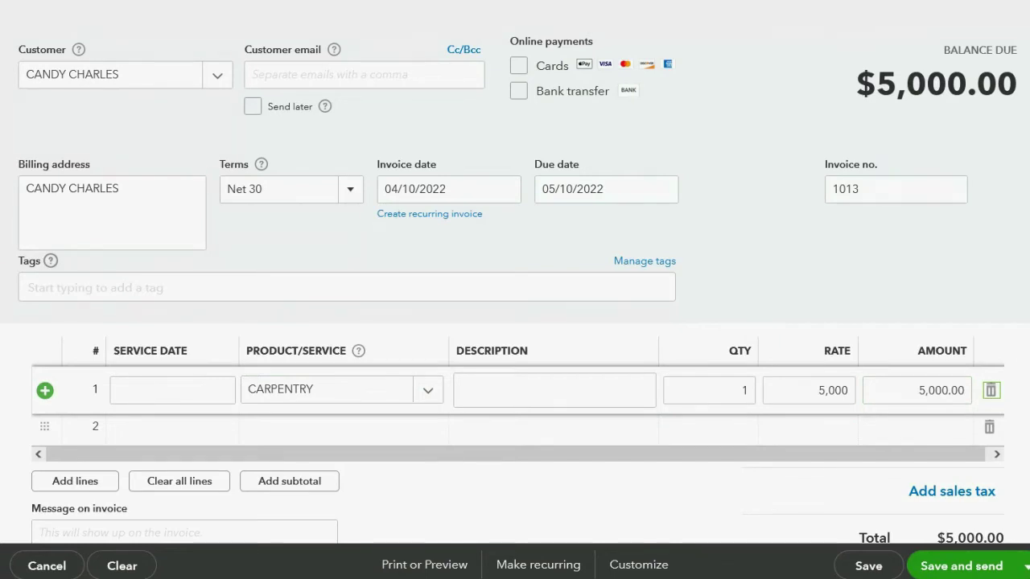
pyautogui.click(1020, 565)
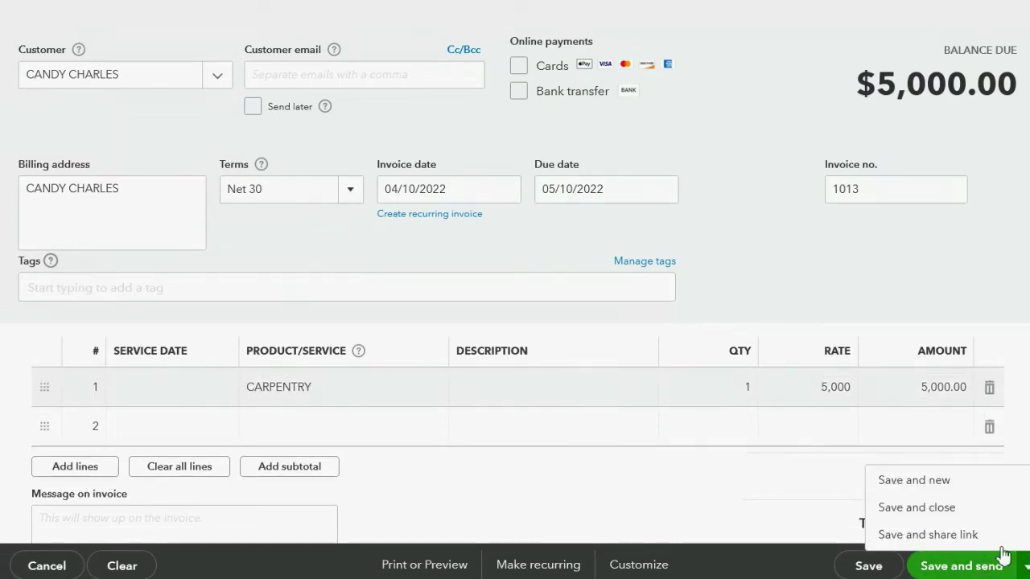
pyautogui.click(971, 509)
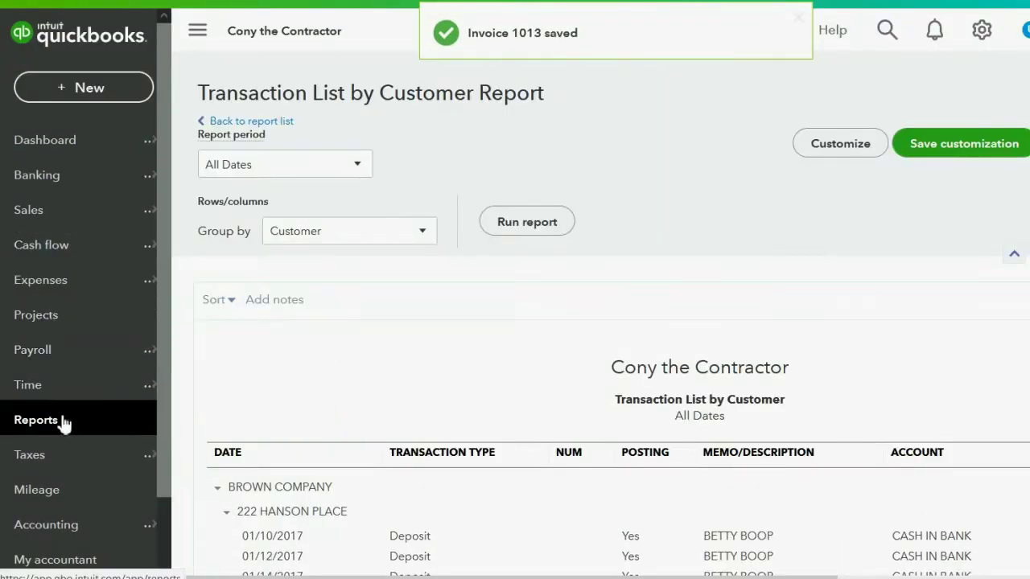
# Reopen the Transaction List by Customer report and locate the customer's deposit, payment and new invoice.
pyautogui.click(62, 421)
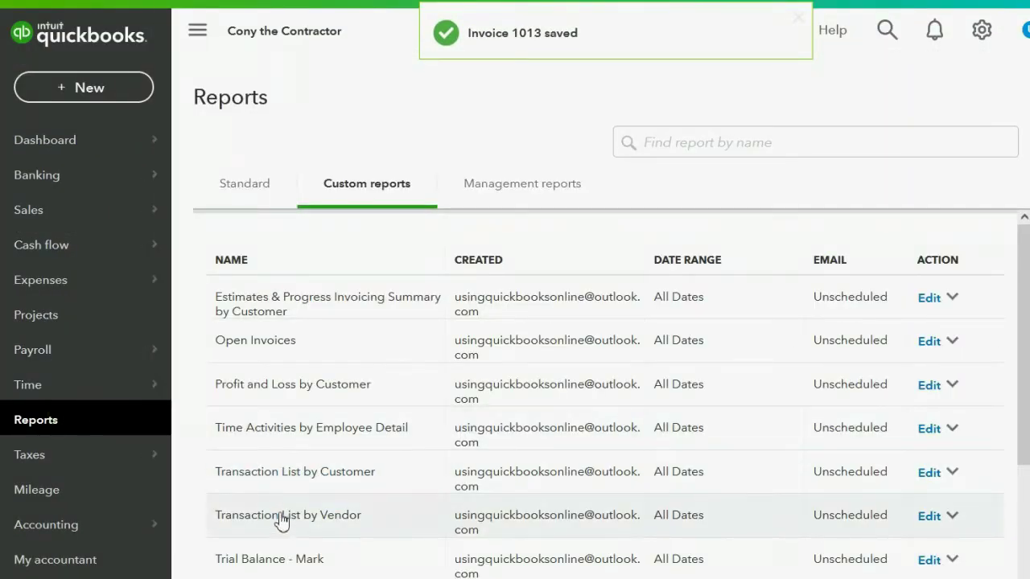
pyautogui.click(295, 476)
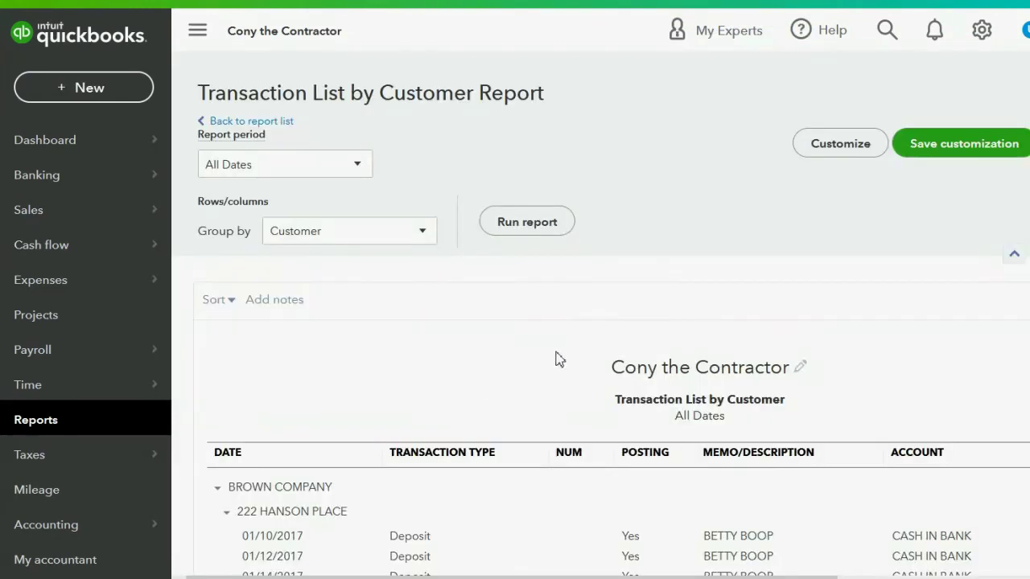
pyautogui.scroll(-3, 620, 346)
pyautogui.scroll(-10, 619, 346)
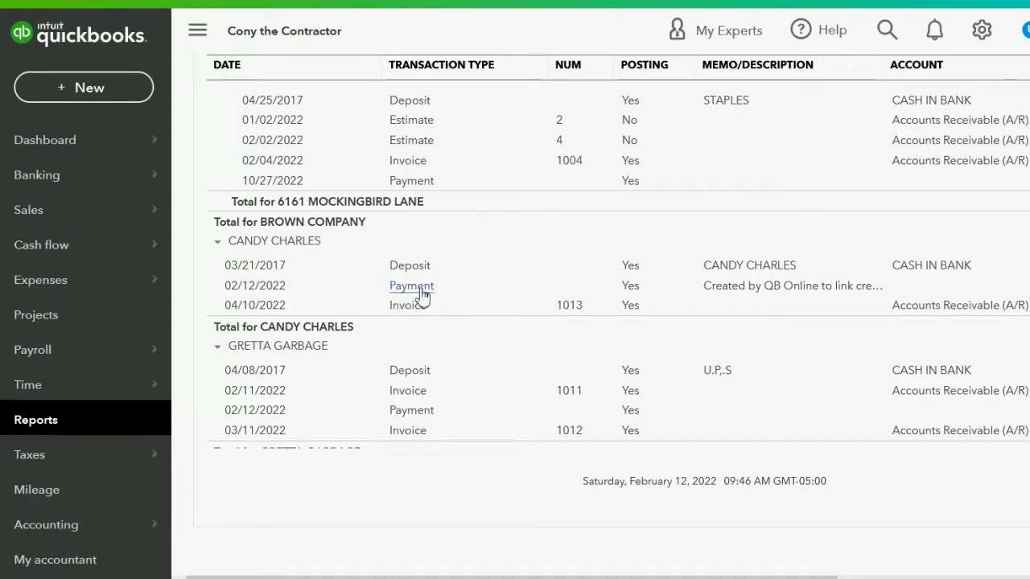
# Open the customer's 02/12/2022 payment from the report and review the invoice and deposit credit it links.
pyautogui.click(827, 294)
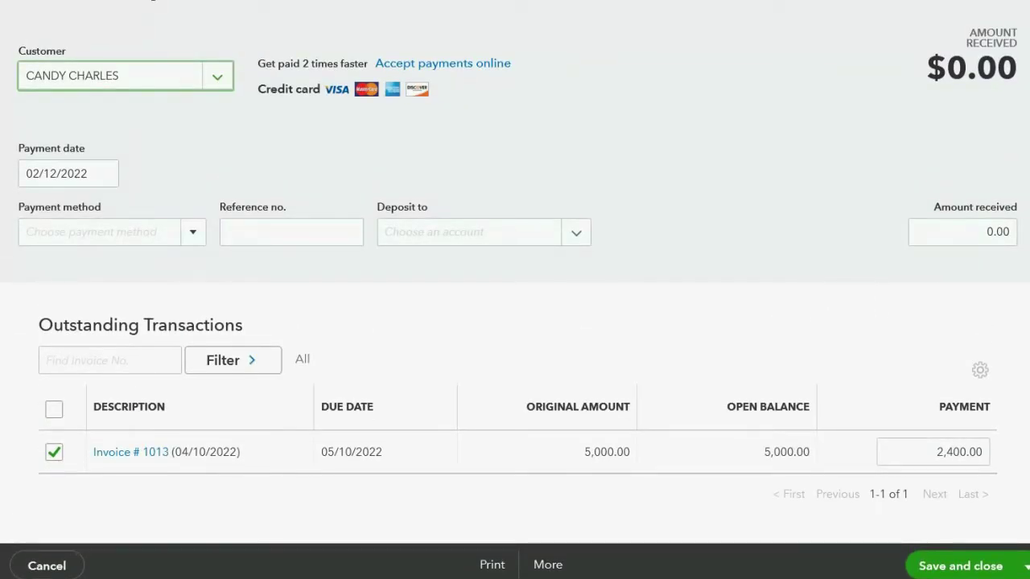
pyautogui.scroll(-4, 514, 289)
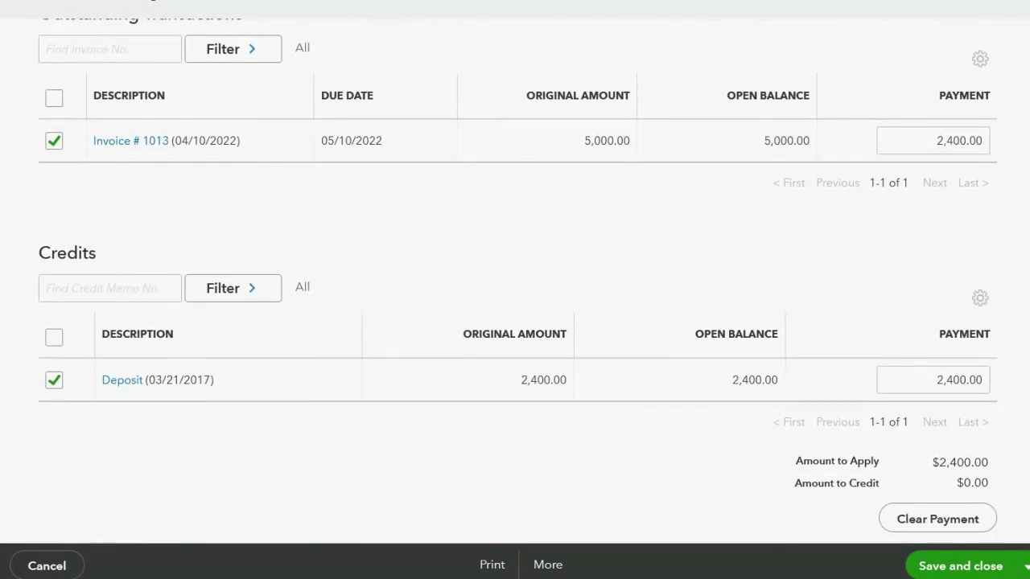
pyautogui.scroll(1, 514, 290)
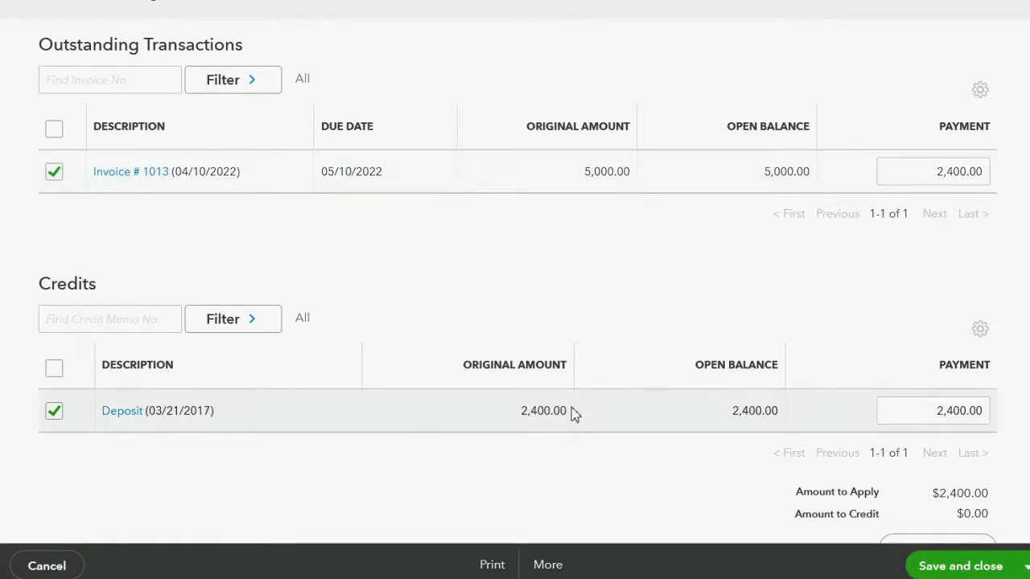
# Try to save the payment with 5,000.00 applied to the 04/10/2022 invoice and the 2,400.00 deposit credit selected, confirming the change to linked transactions.
pyautogui.click(58, 172)
pyautogui.click(56, 173)
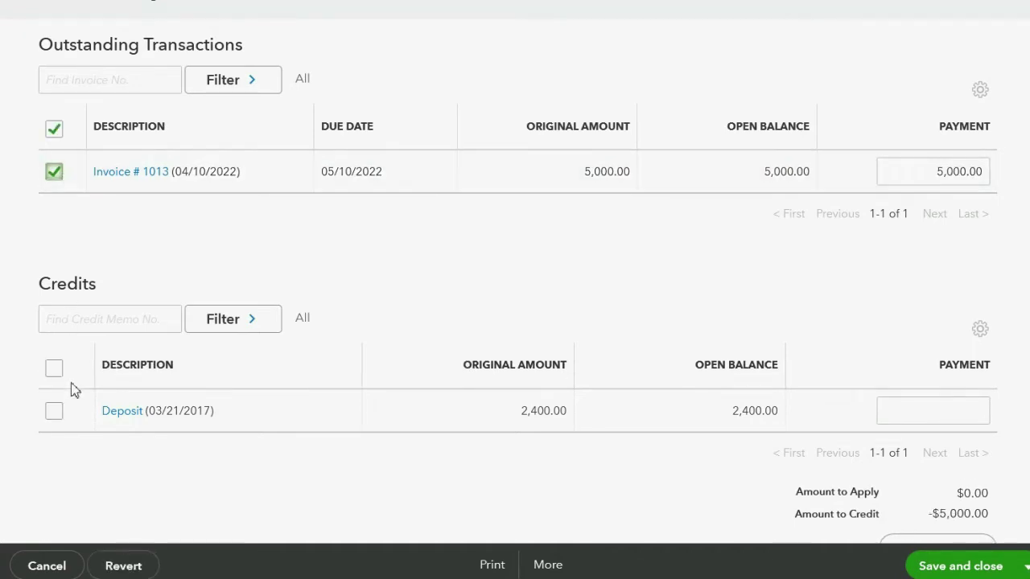
pyautogui.click(54, 411)
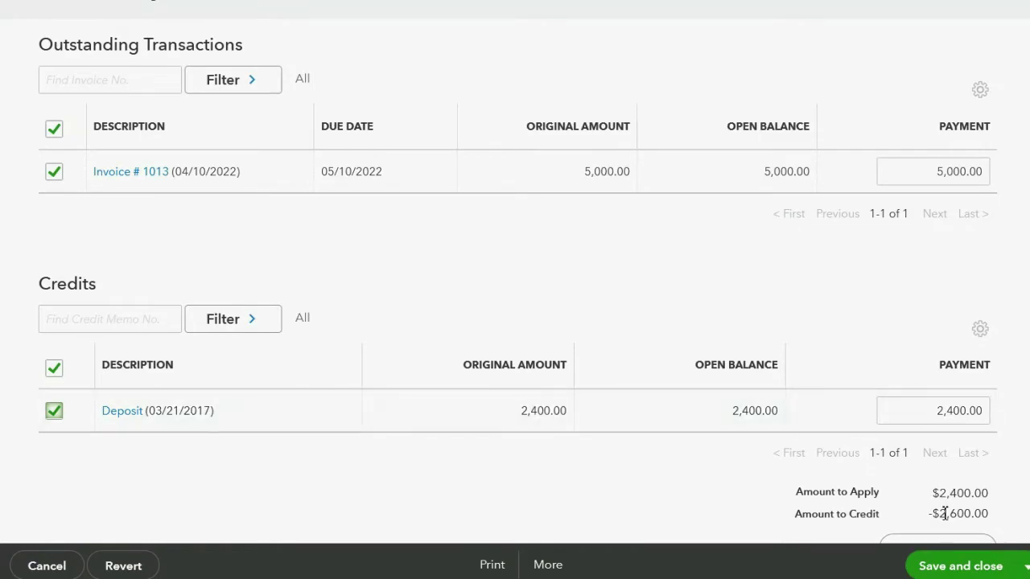
pyautogui.click(943, 566)
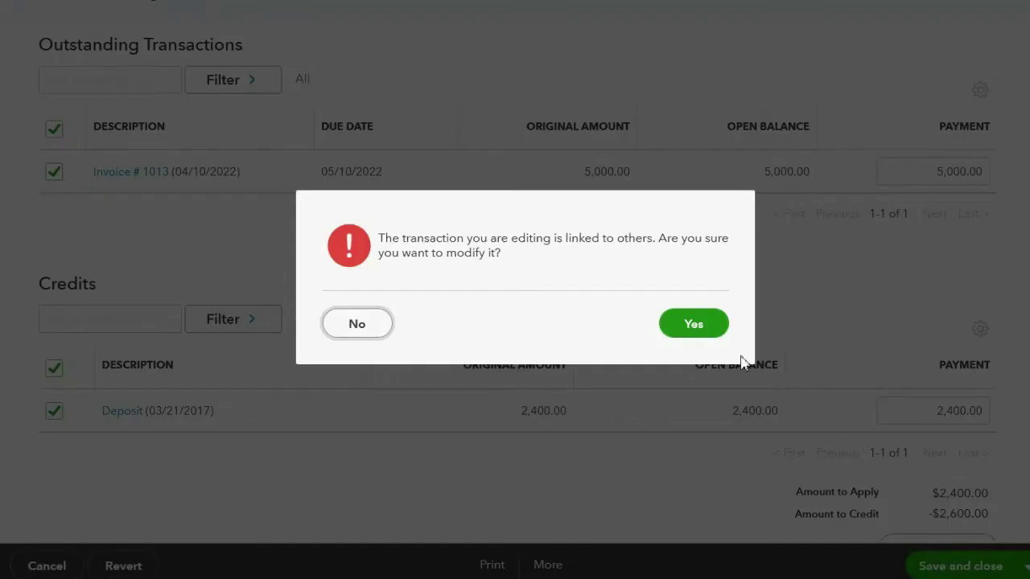
pyautogui.click(699, 328)
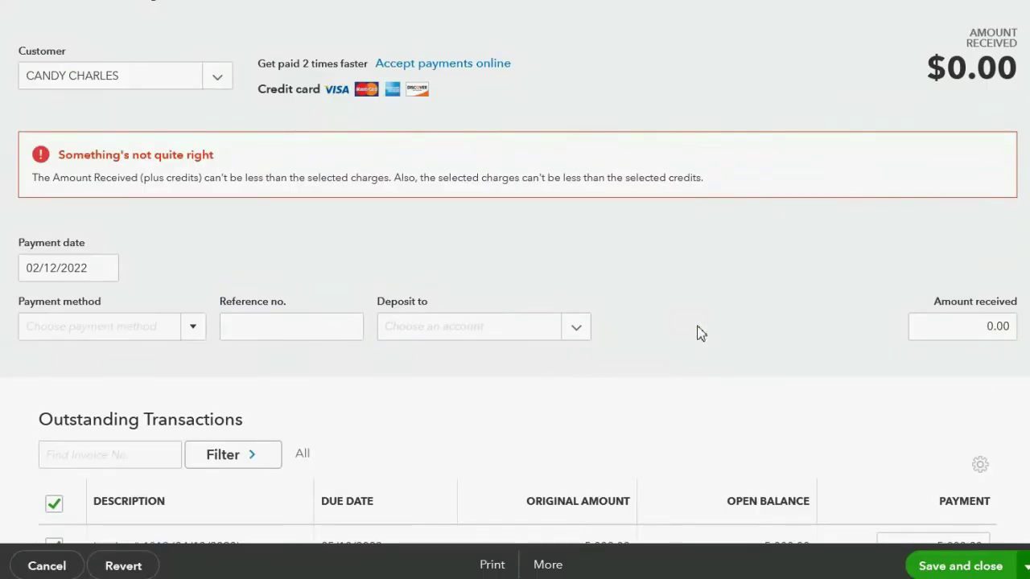
# Set the payment applied to the 04/10/2022 invoice to 2,400.00 to match the deposit credit, and save and close the payment.
pyautogui.scroll(-5, 699, 333)
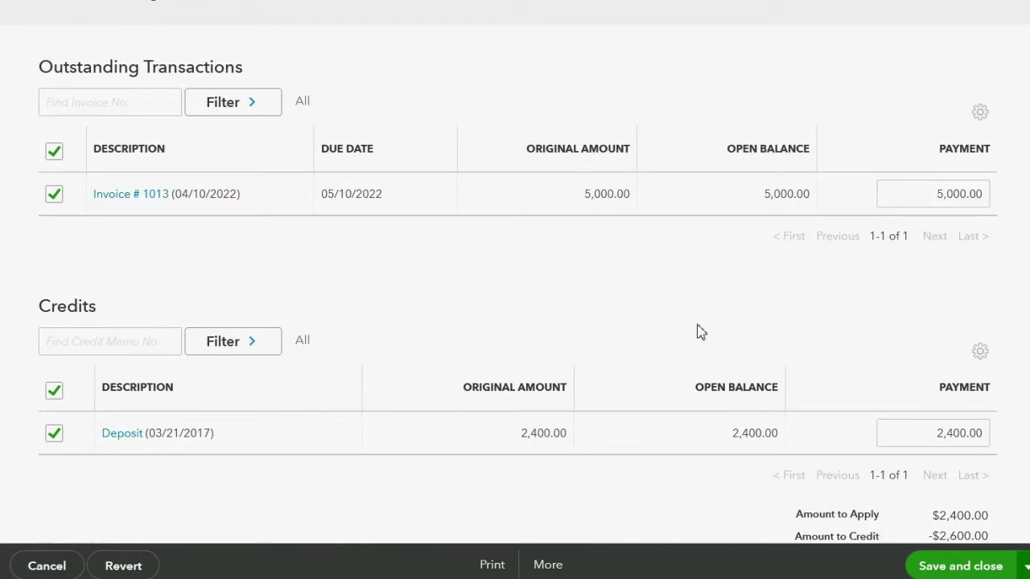
pyautogui.scroll(5, 699, 333)
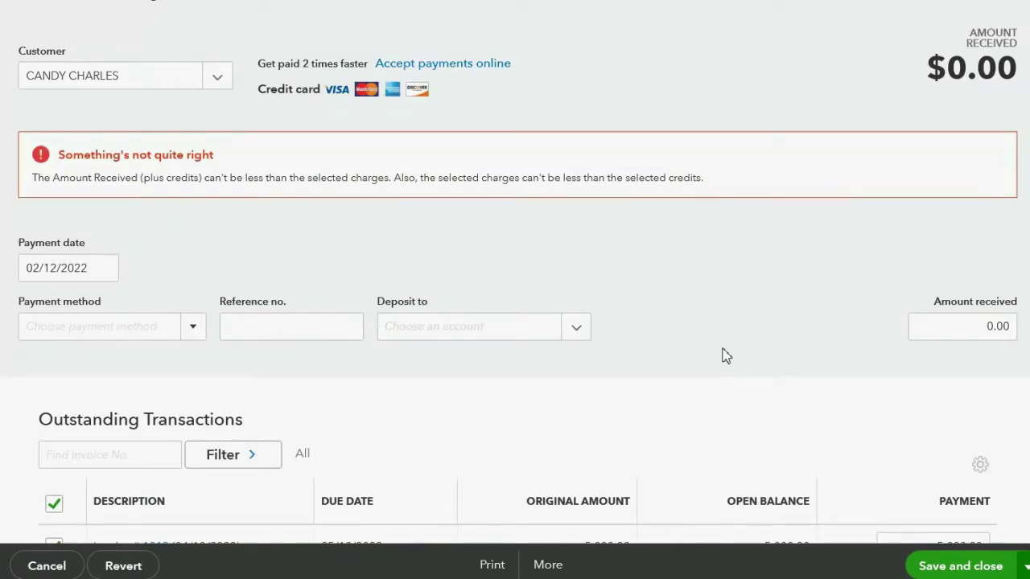
pyautogui.scroll(-5, 575, 197)
pyautogui.click(919, 198)
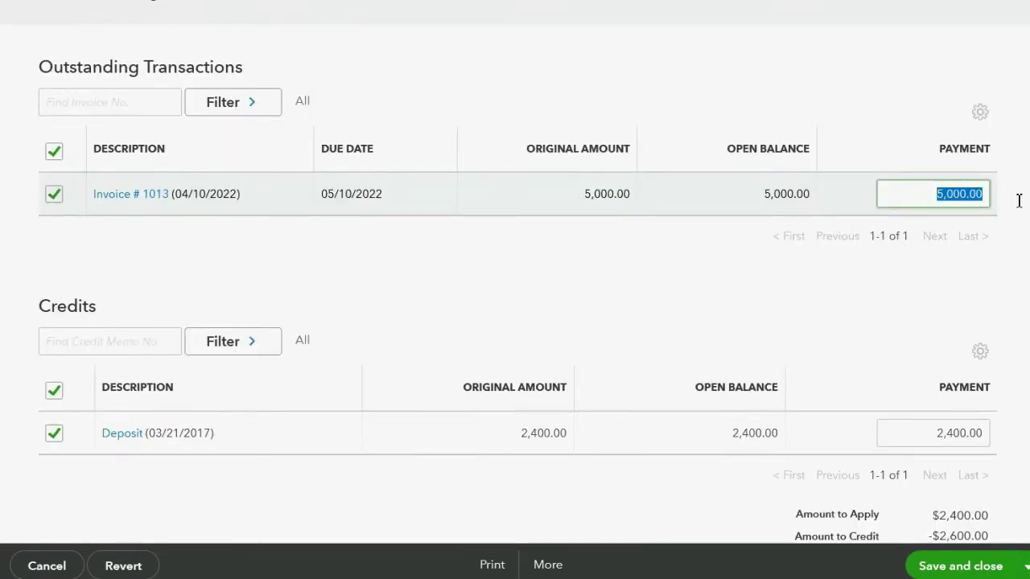
pyautogui.write('2,400')
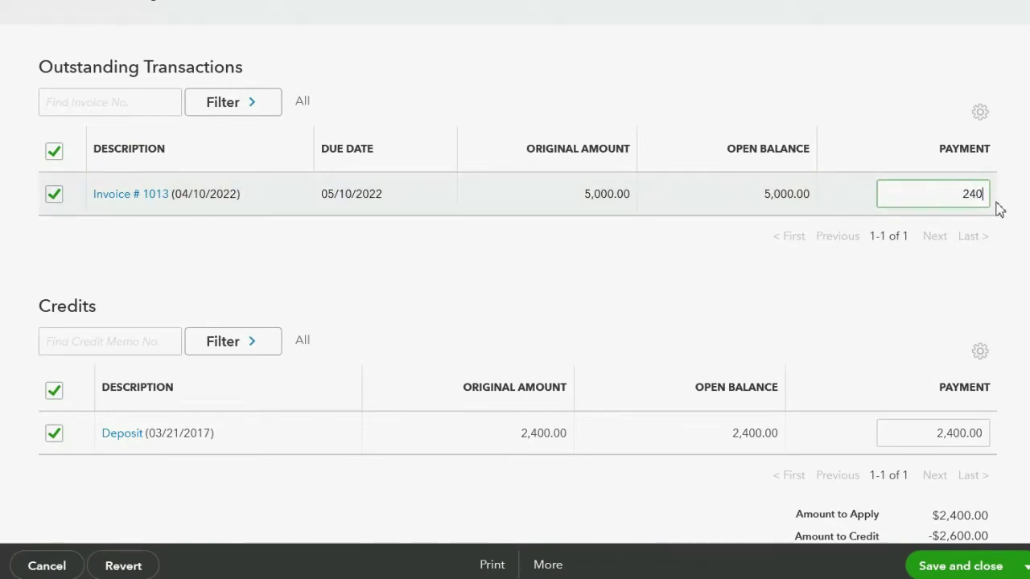
pyautogui.press('Tab')
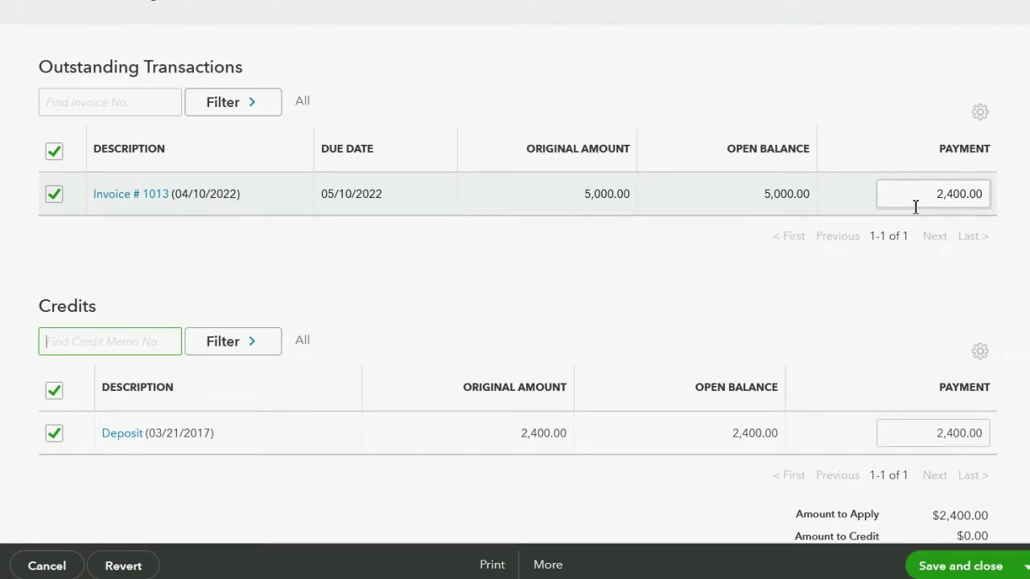
pyautogui.click(961, 566)
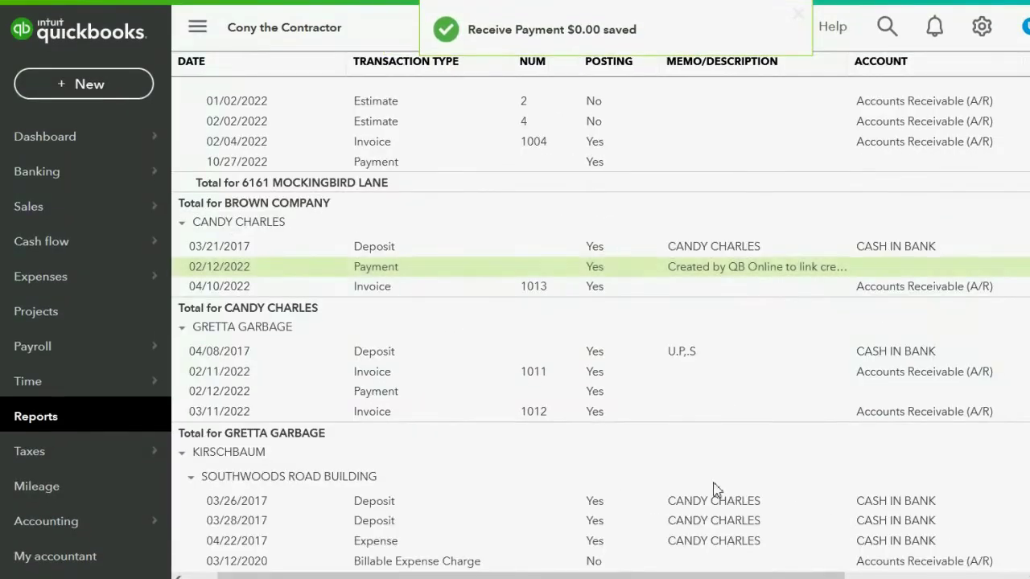
# Open the custom Open Invoices report and check the open balance of the customer's 04/10/2022 invoice.
pyautogui.click(58, 417)
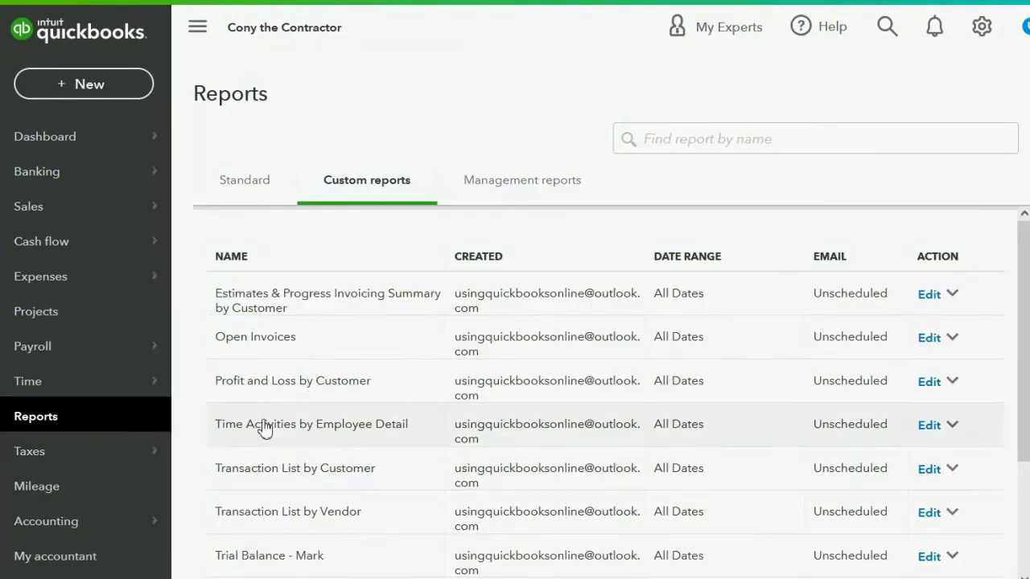
pyautogui.click(283, 341)
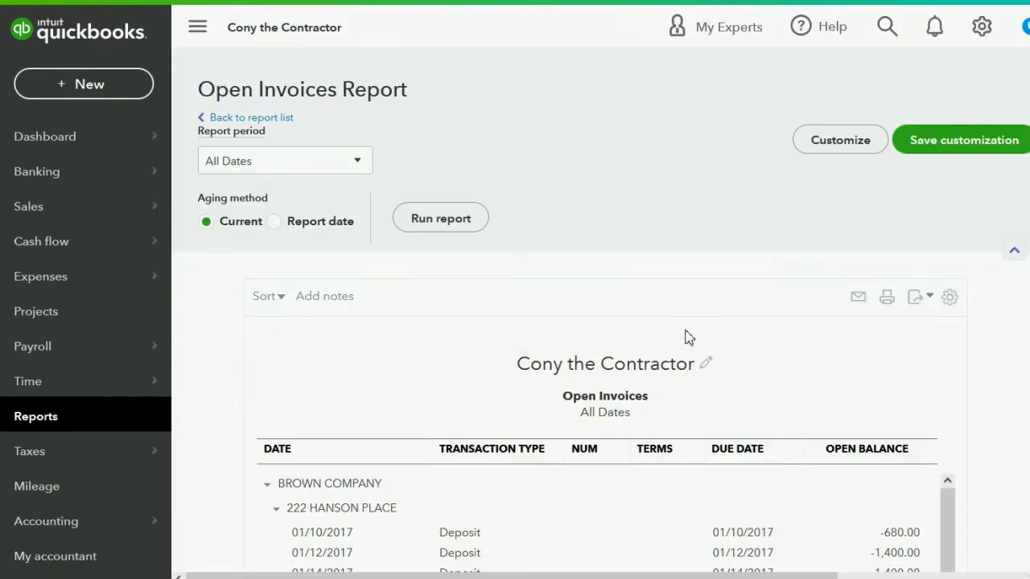
pyautogui.scroll(-5, 684, 335)
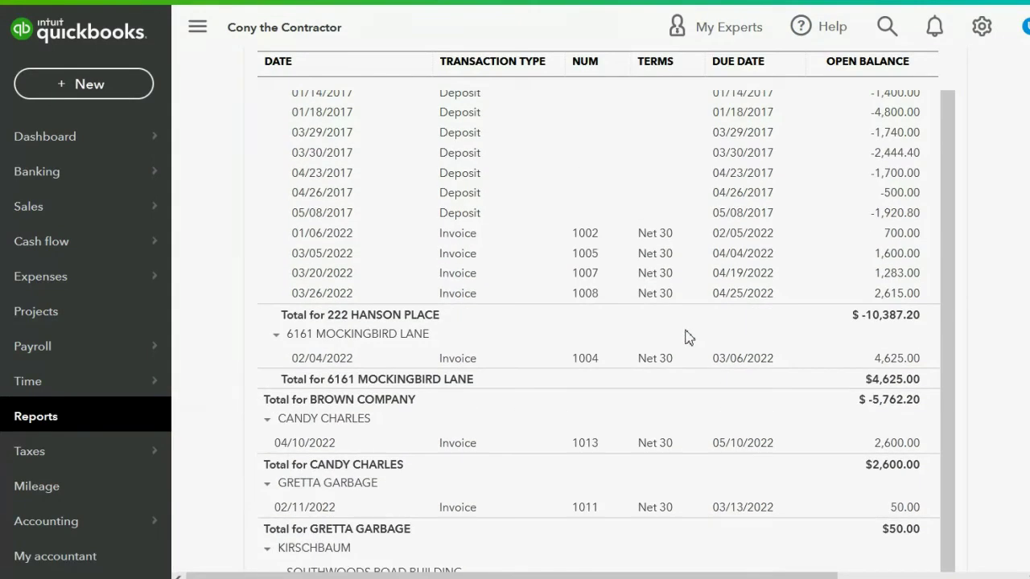
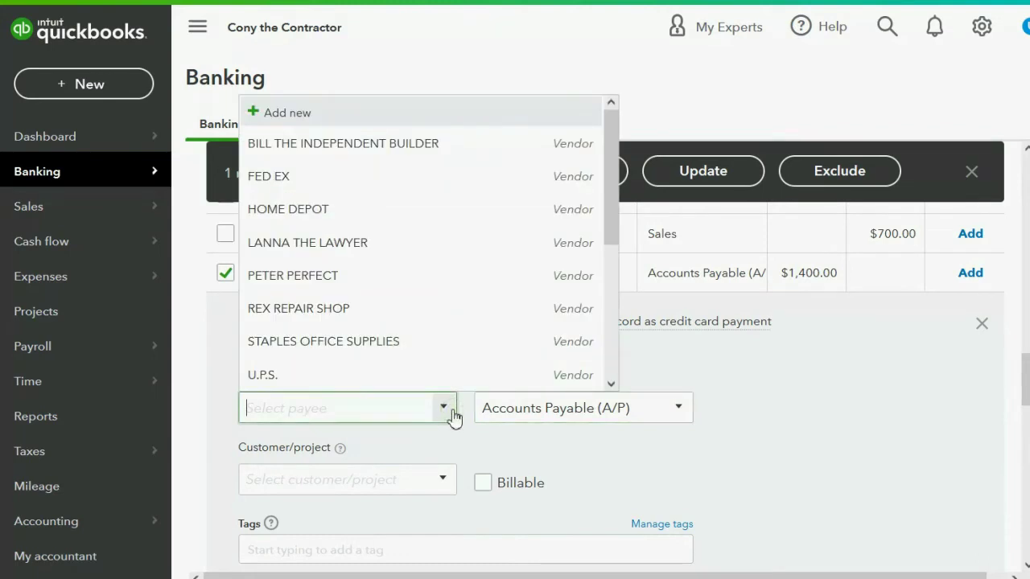
# Assign the subcontractor as vendor on the downloaded 03/23/2017 $1,400.00 withdrawal categorized to Accounts Payable (A/P), and add the transaction.
pyautogui.write('P')
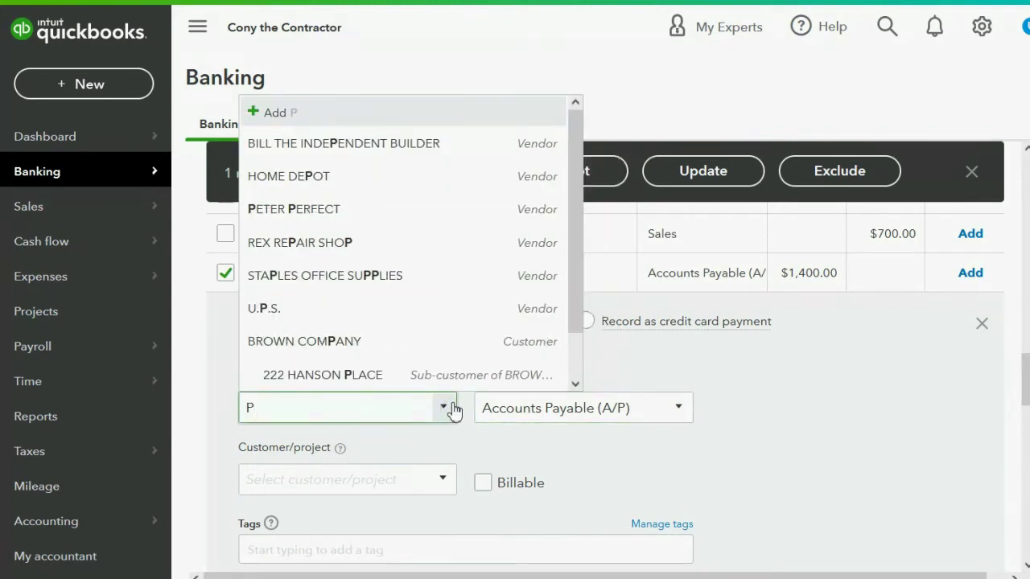
pyautogui.click(403, 210)
pyautogui.scroll(-2, 545, 365)
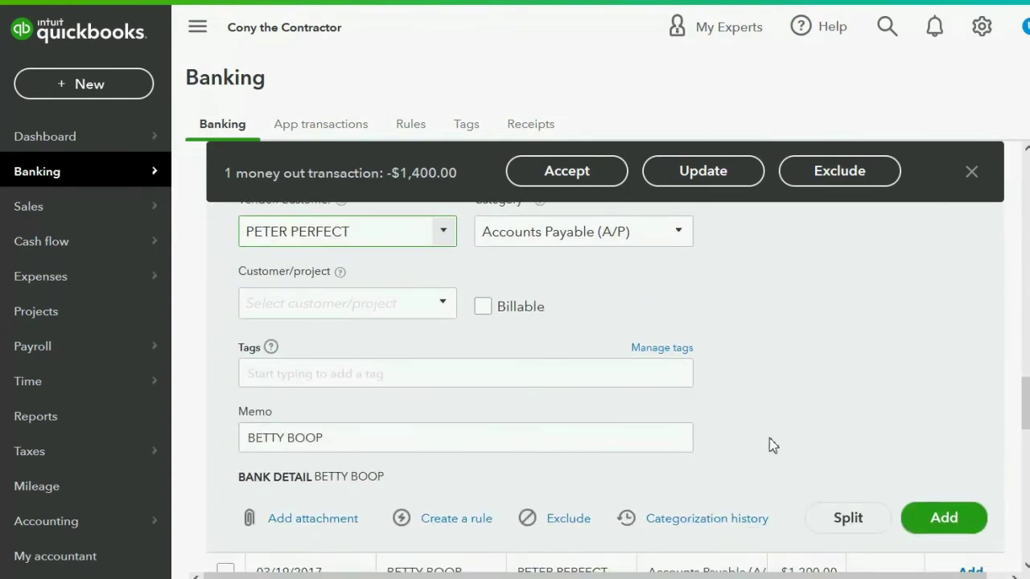
pyautogui.scroll(3, 770, 437)
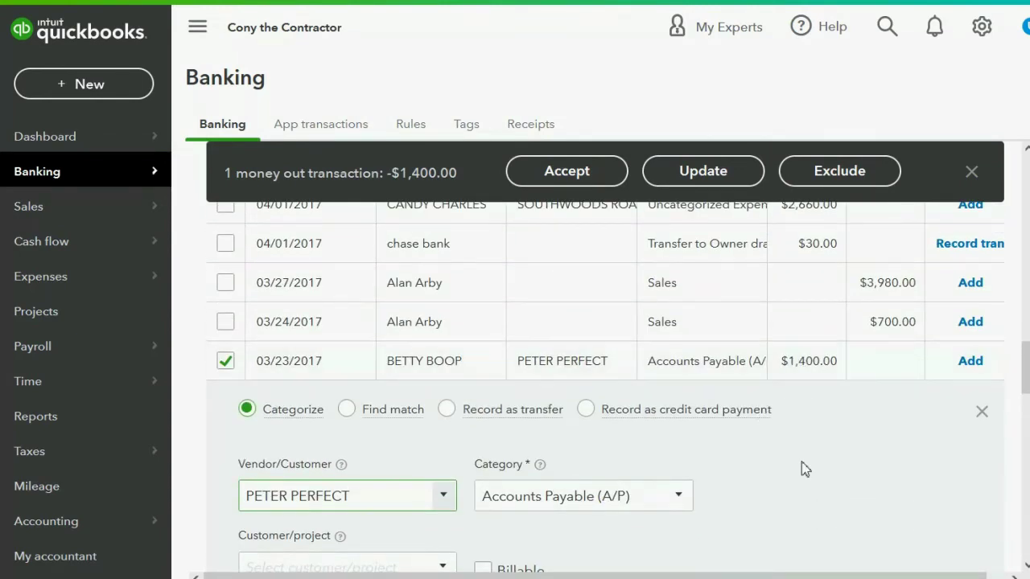
pyautogui.scroll(-3, 801, 471)
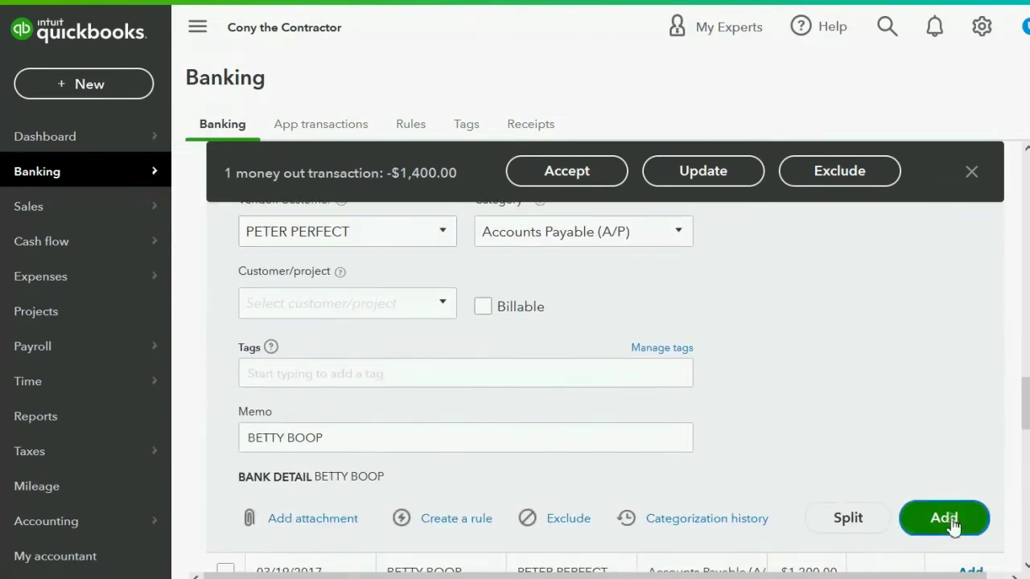
pyautogui.click(950, 517)
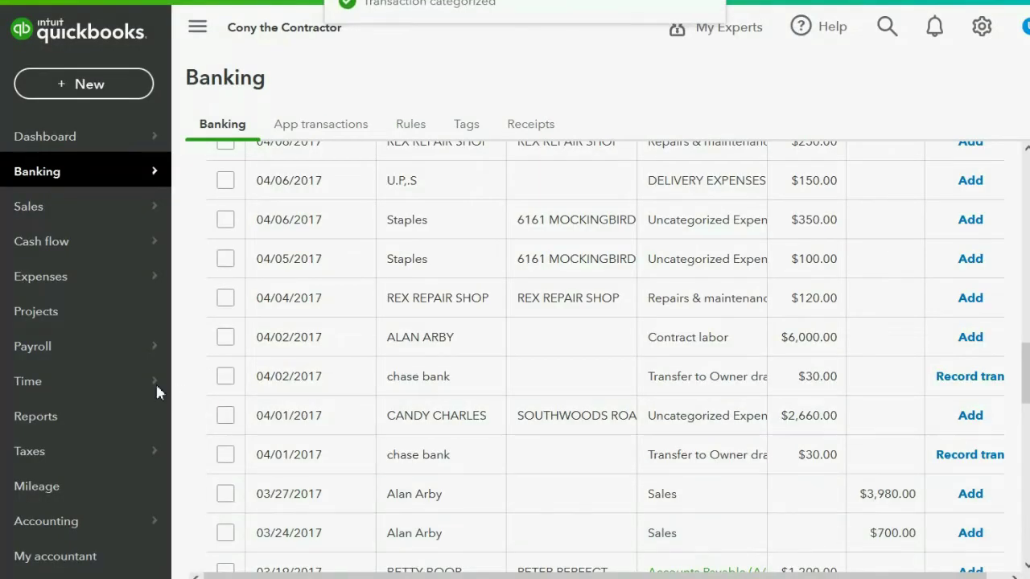
# Open the custom Transaction List by Vendor report and review the types and amounts of the vendor's 03/23/2017 expense and two bills.
pyautogui.moveTo(81, 386)
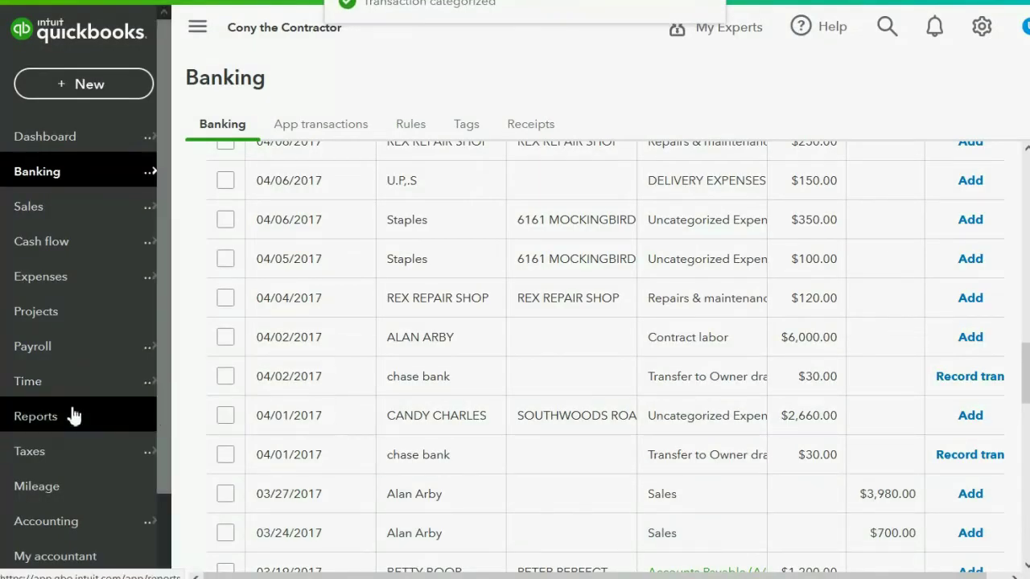
pyautogui.click(73, 415)
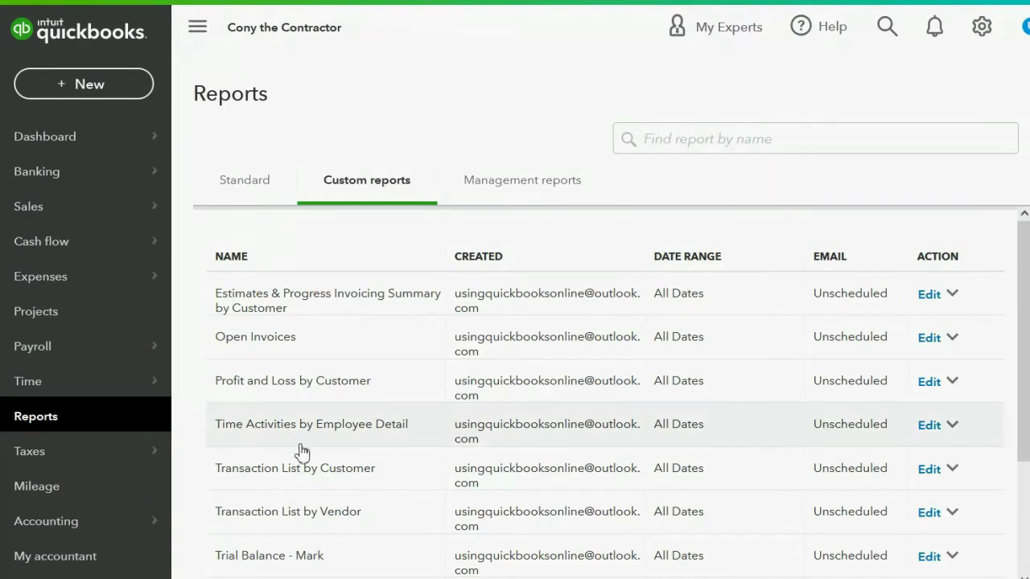
pyautogui.click(315, 510)
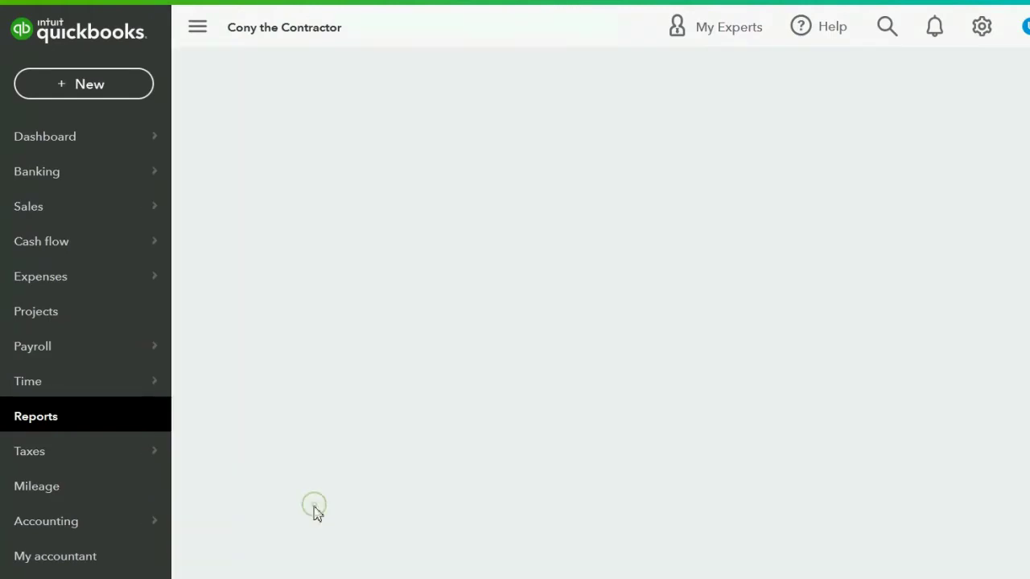
pyautogui.scroll(-4, 644, 410)
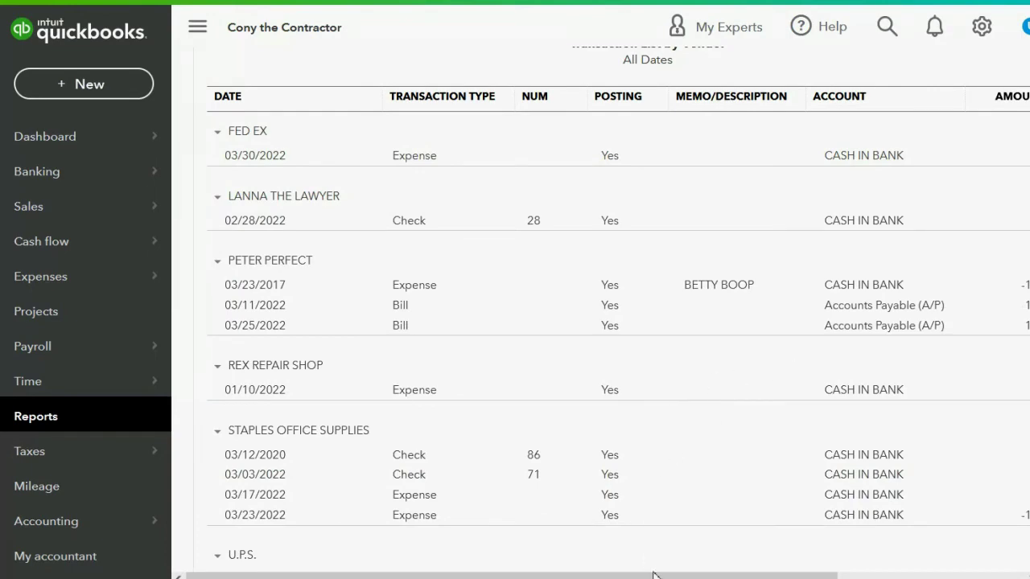
pyautogui.moveTo(656, 576); pyautogui.dragTo(723, 575)
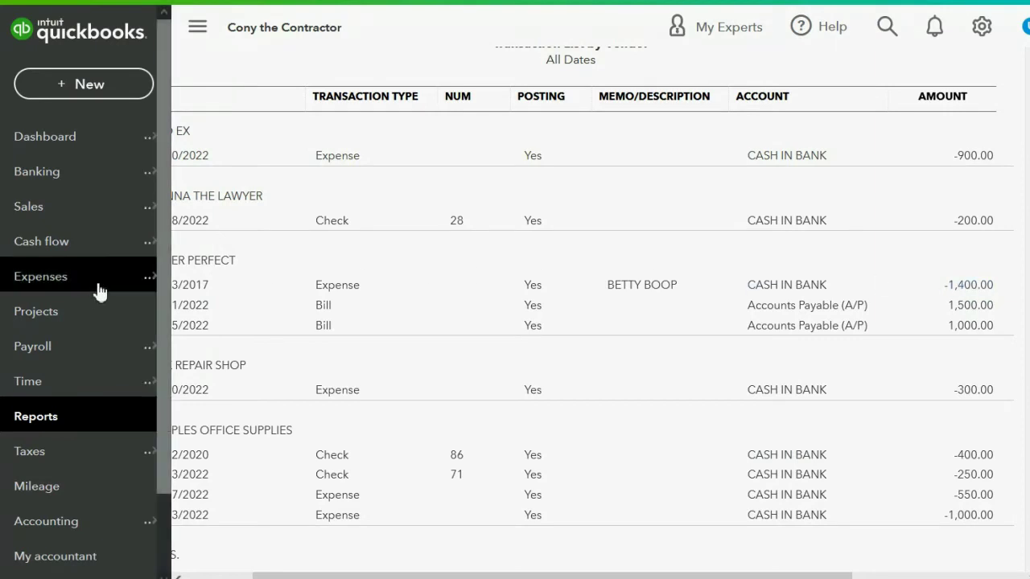
# Run the standard Unpaid Bills report for all dates and save it as a custom report named Unpaid Bills.
pyautogui.click(83, 416)
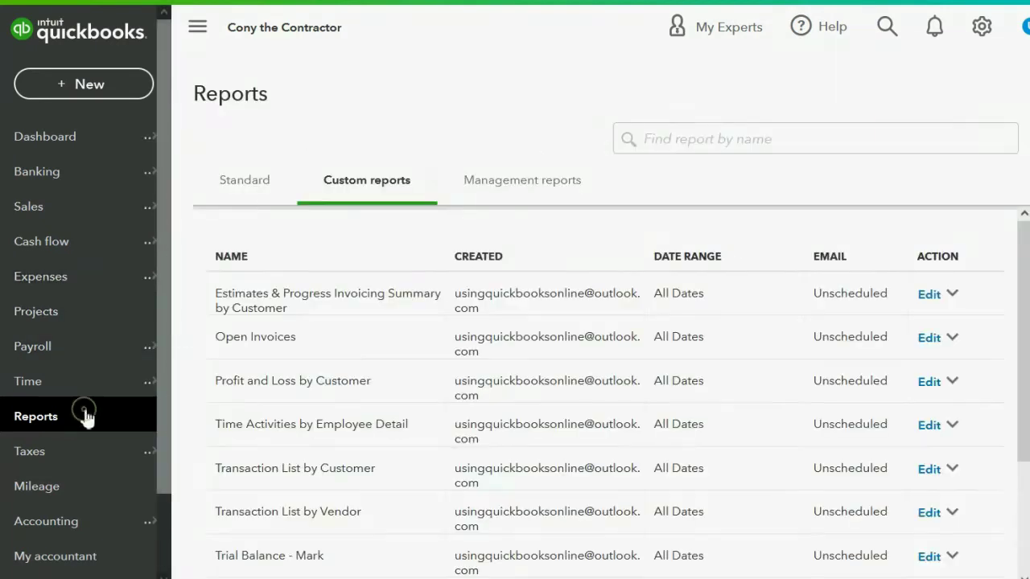
pyautogui.click(258, 190)
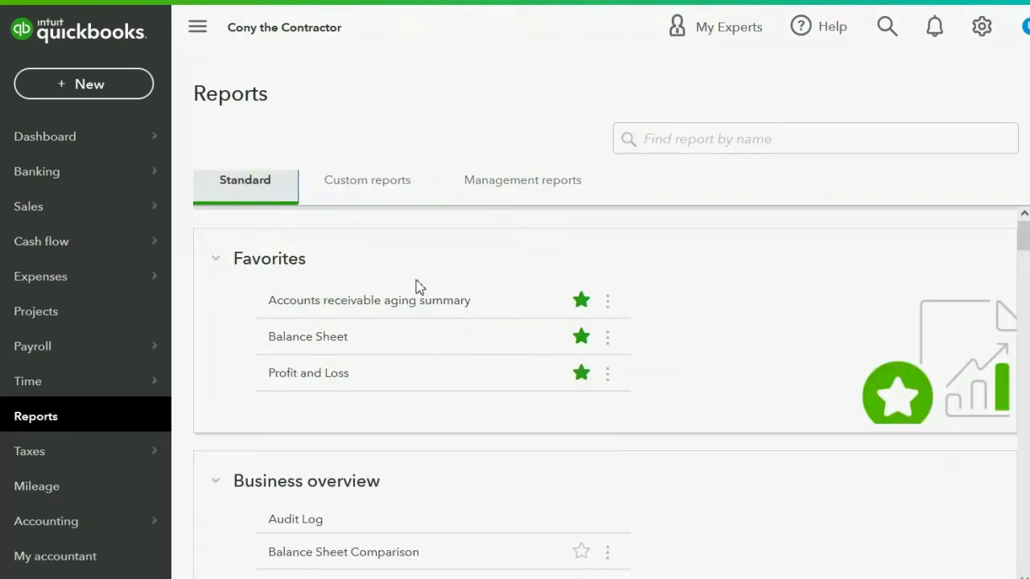
pyautogui.scroll(-6, 442, 316)
pyautogui.scroll(-15, 441, 316)
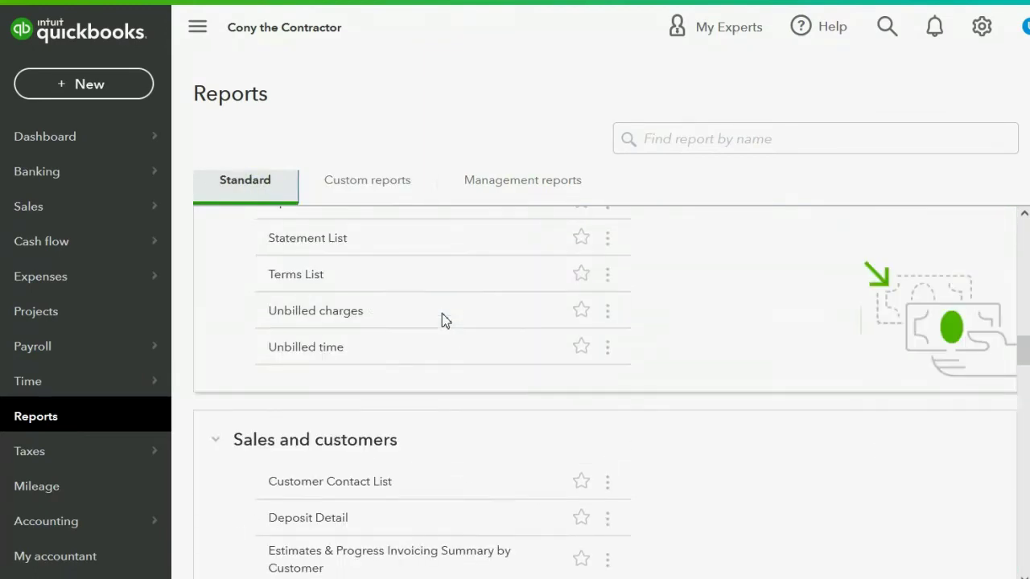
pyautogui.scroll(-4, 441, 314)
pyautogui.scroll(-8, 443, 317)
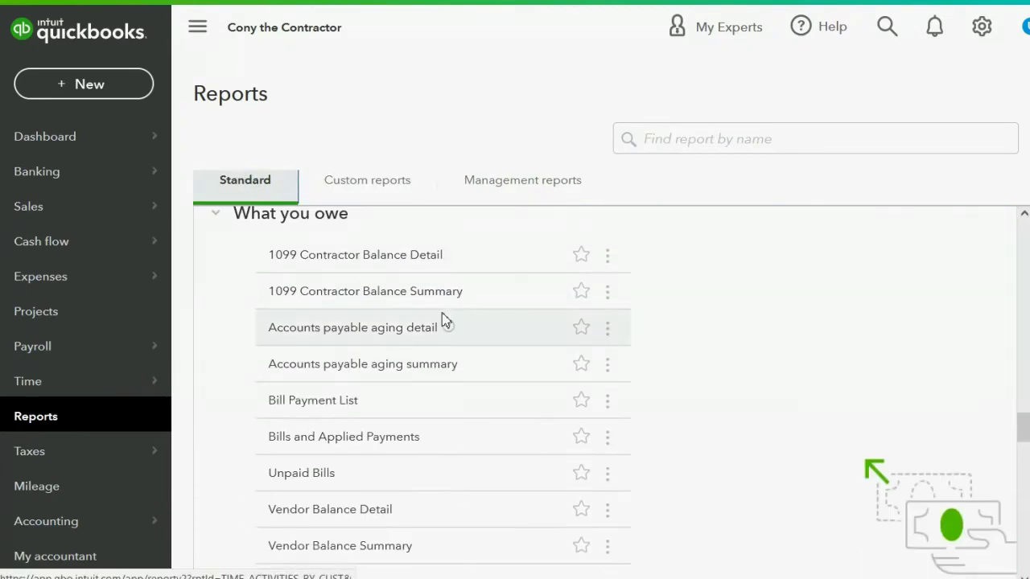
pyautogui.click(314, 475)
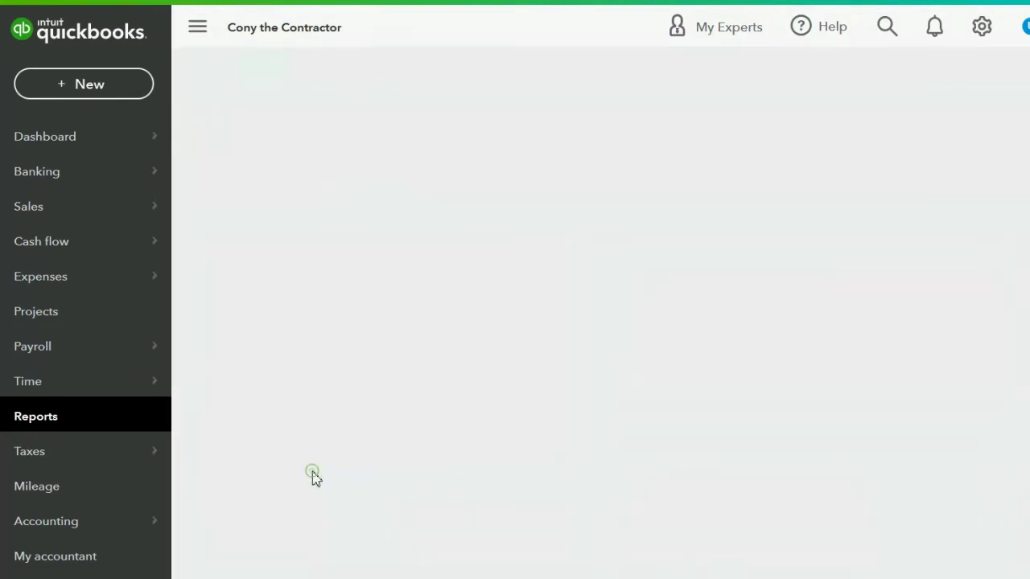
pyautogui.scroll(-1, 483, 177)
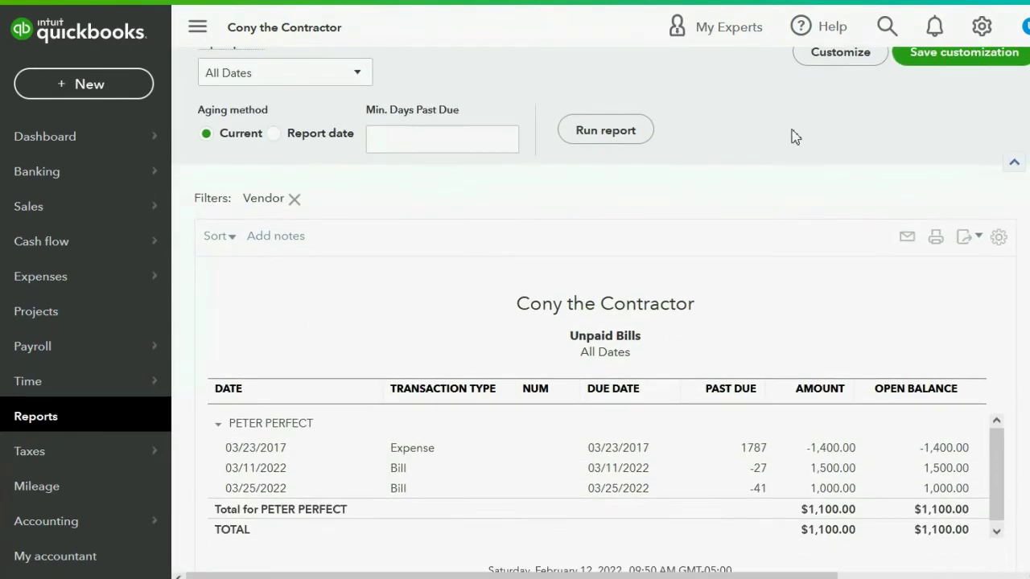
pyautogui.click(942, 64)
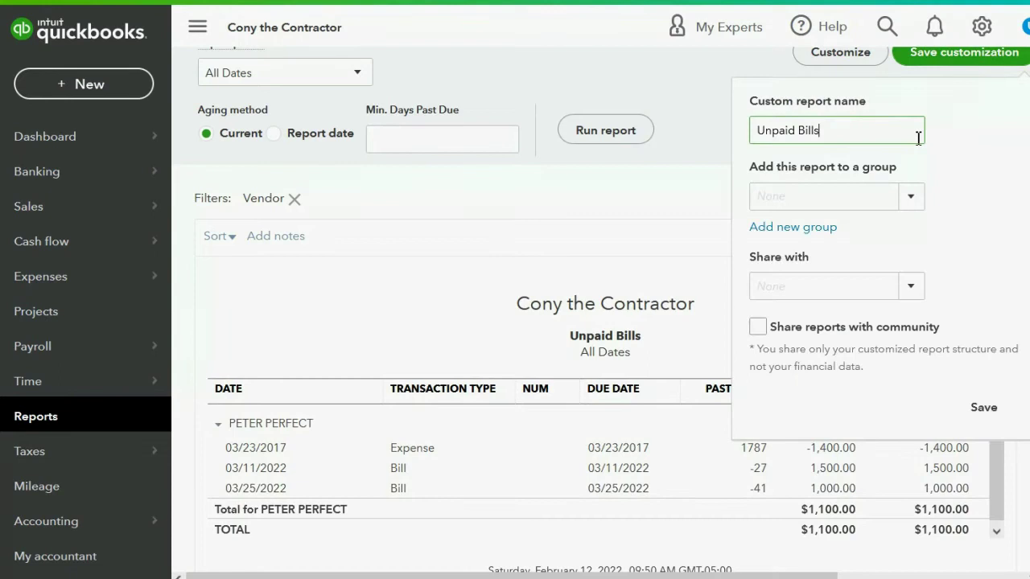
pyautogui.click(982, 409)
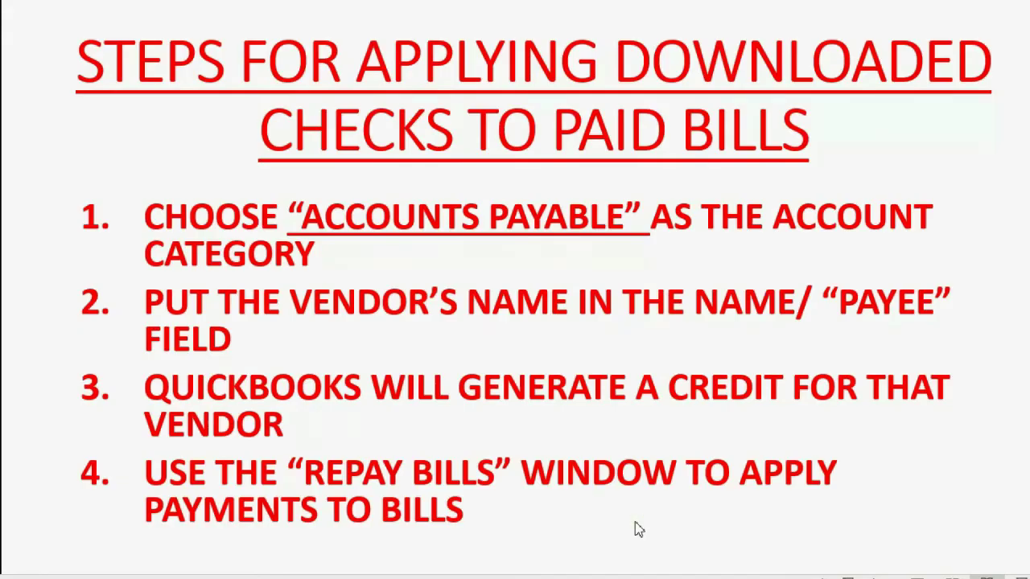
pyautogui.click(529, 527)
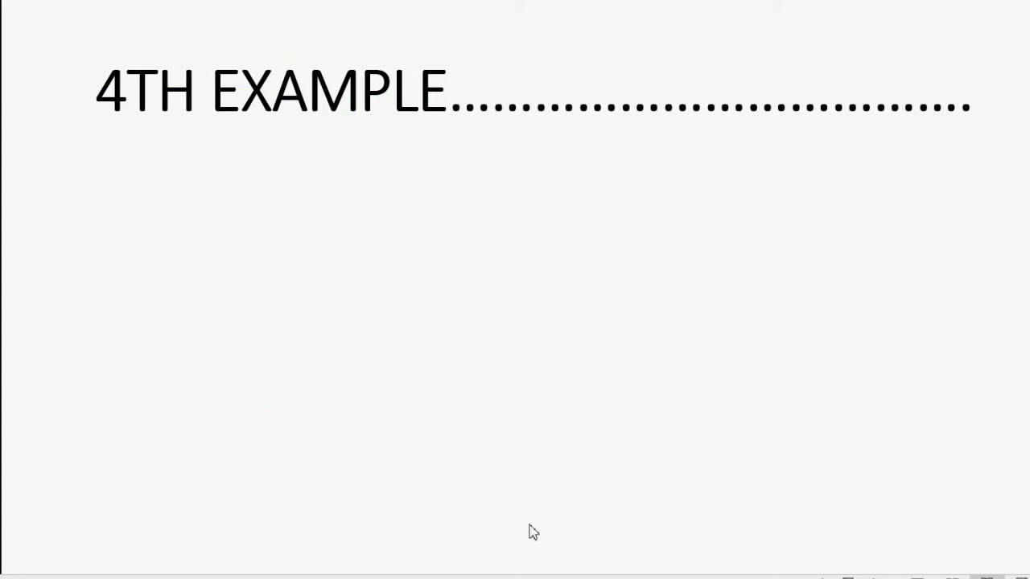
pyautogui.click(545, 520)
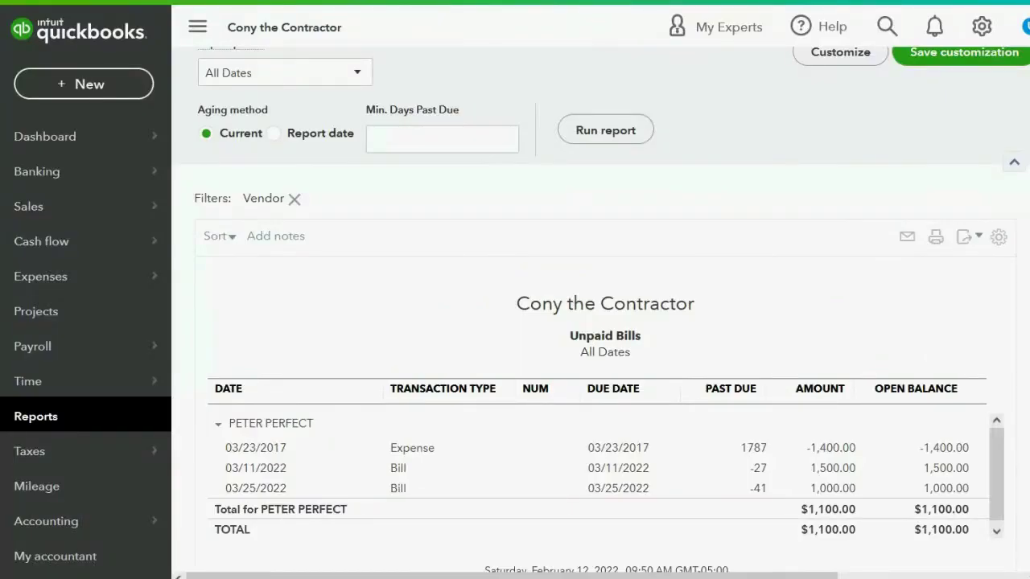
# Start paying bills and select the vendor's 03/11/2022 bill so the 1,400.00 credit is applied to it.
pyautogui.click(114, 87)
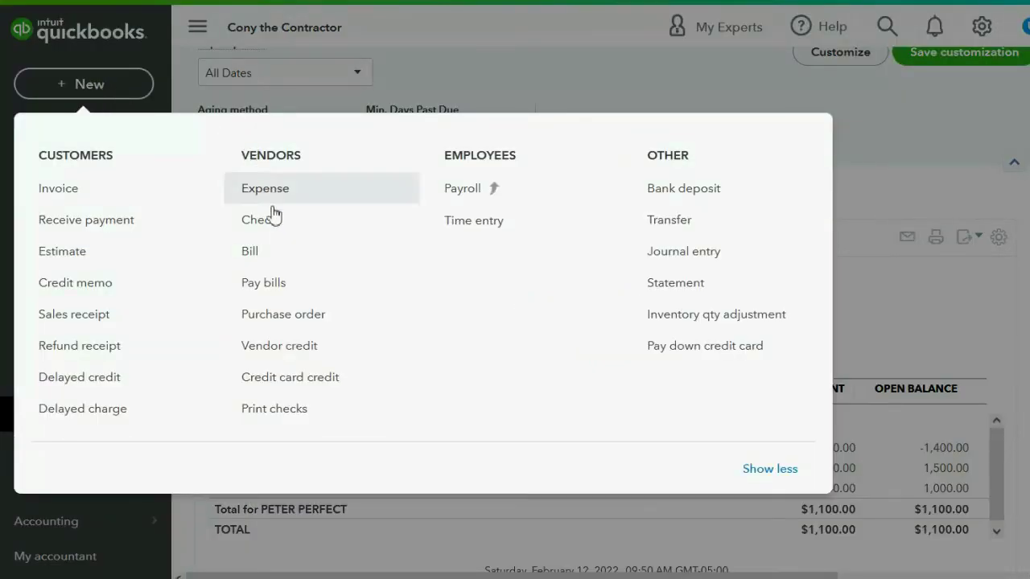
pyautogui.click(279, 290)
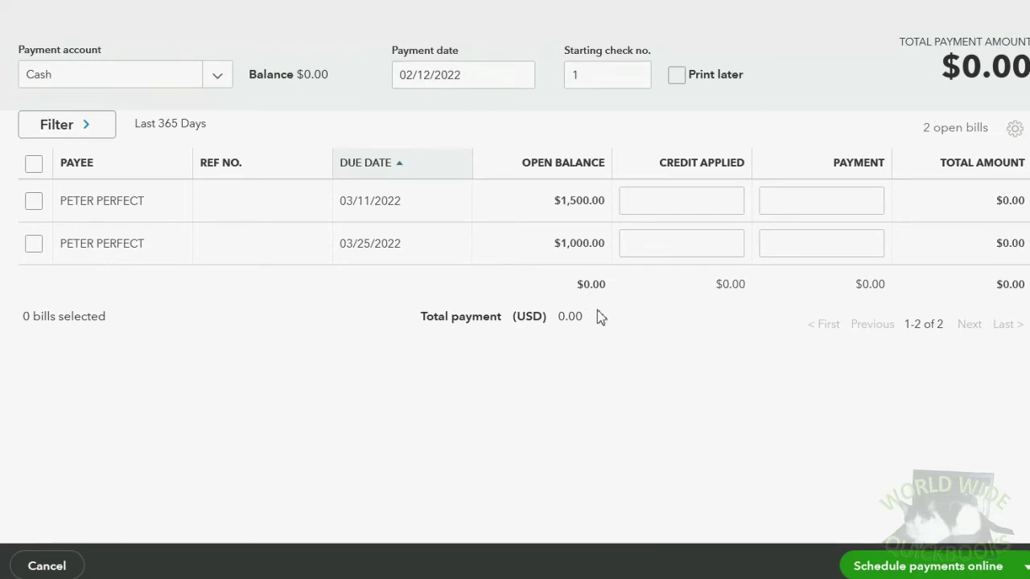
pyautogui.click(35, 204)
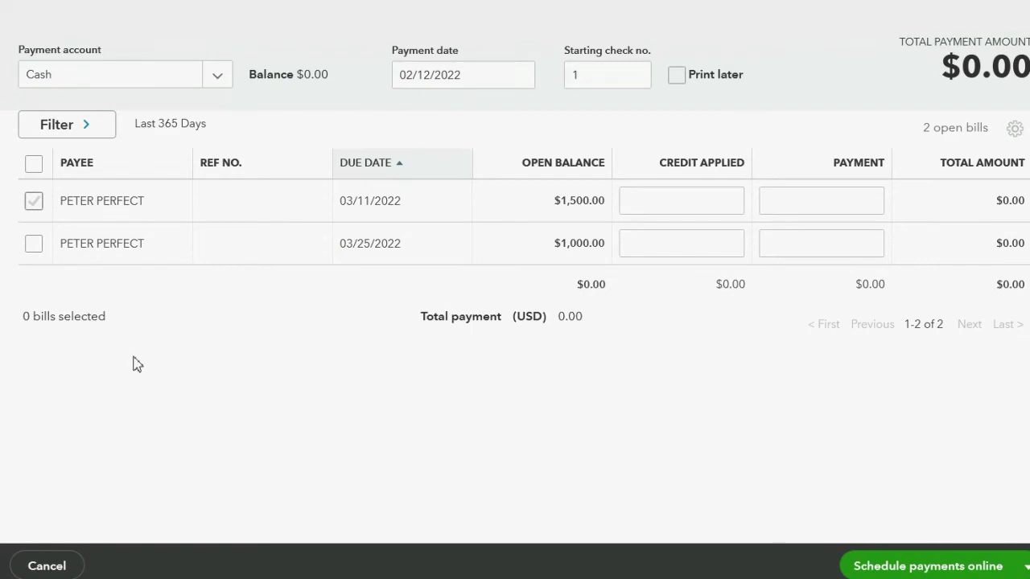
pyautogui.click(34, 203)
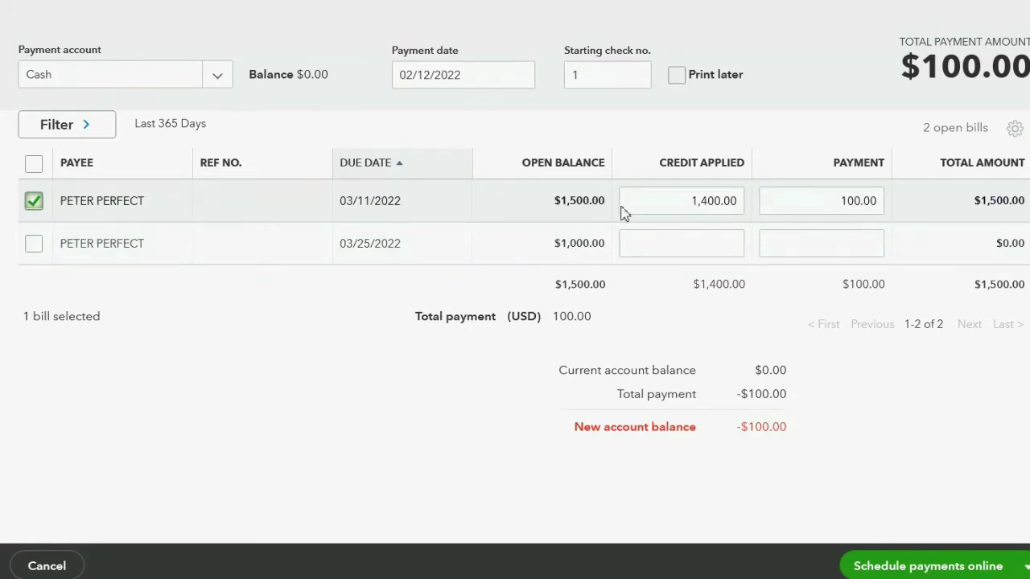
# Set the 03/11/2022 bill's payment to 0, leaving only the credit applied, then save and close the bill payment.
pyautogui.click(799, 207)
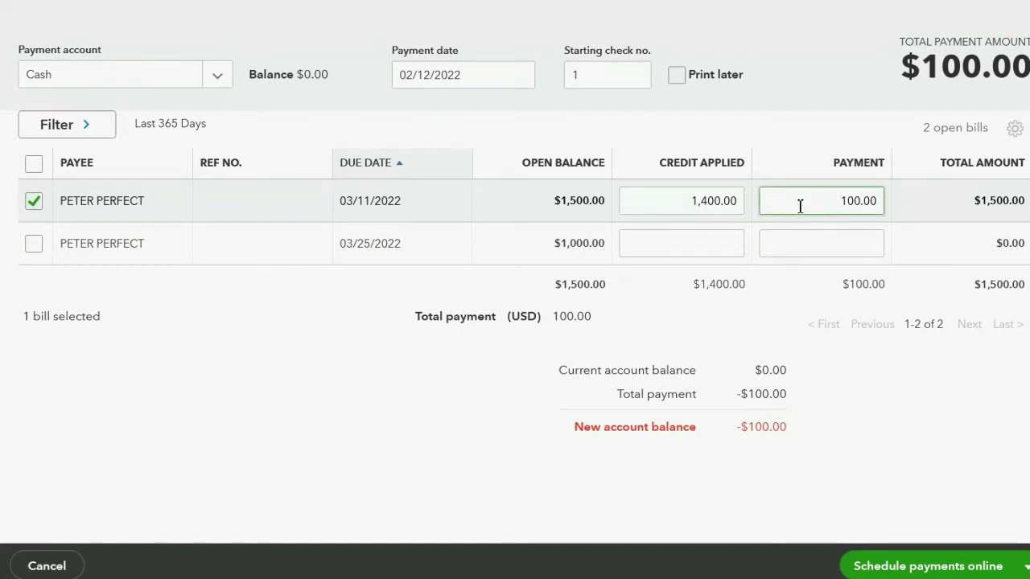
pyautogui.moveTo(844, 204); pyautogui.dragTo(888, 202)
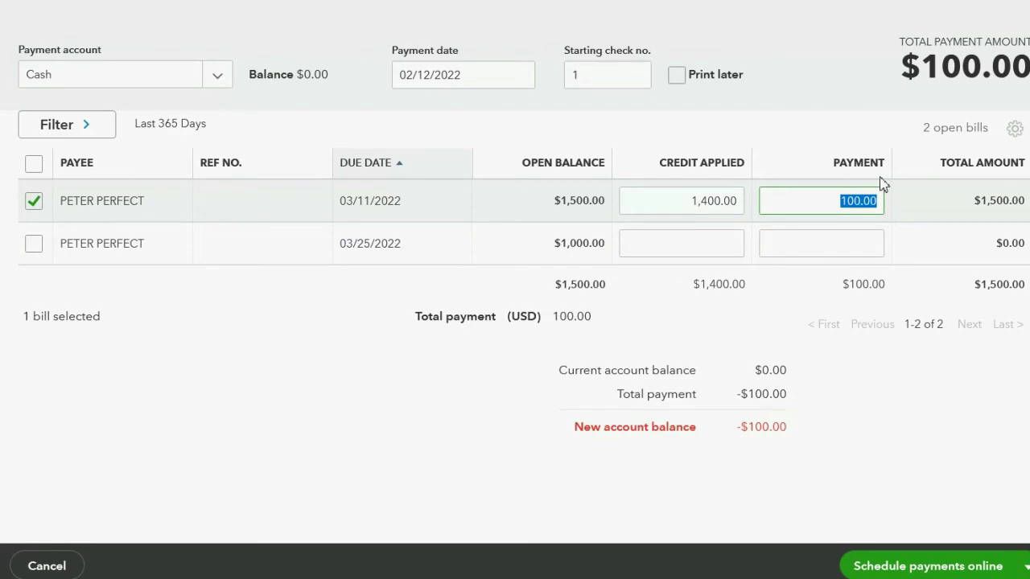
pyautogui.write('0')
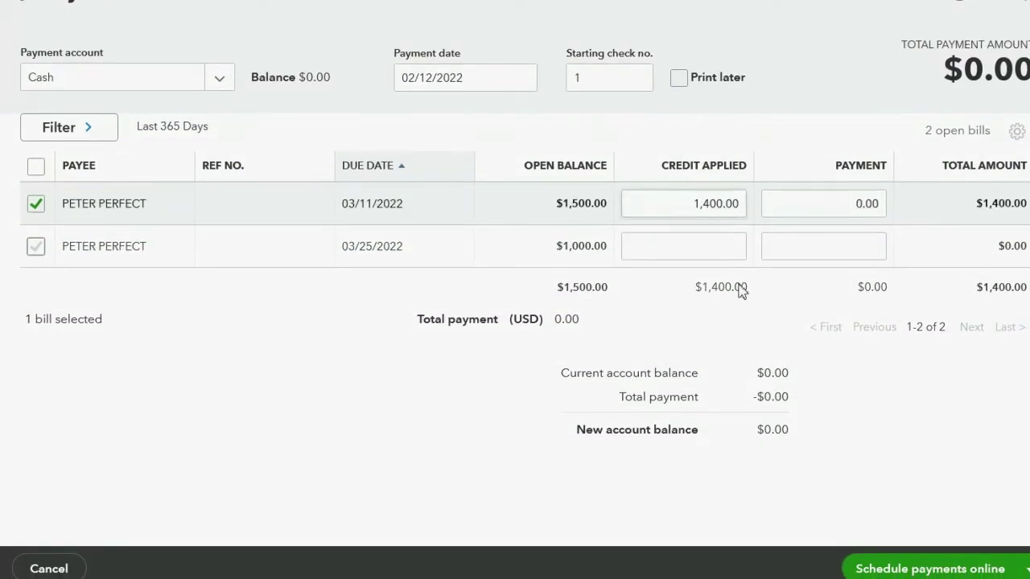
pyautogui.click(1020, 572)
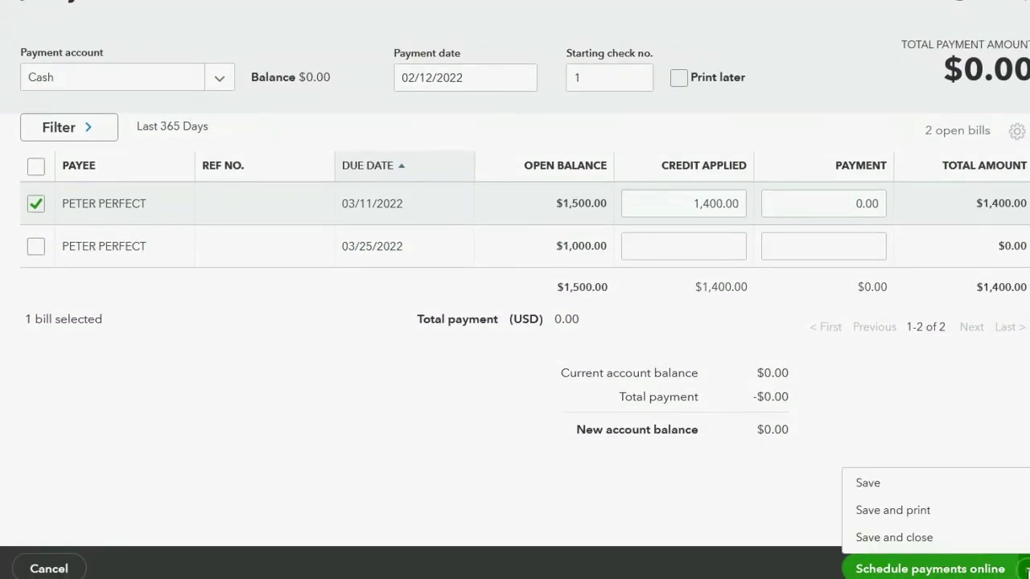
pyautogui.click(958, 537)
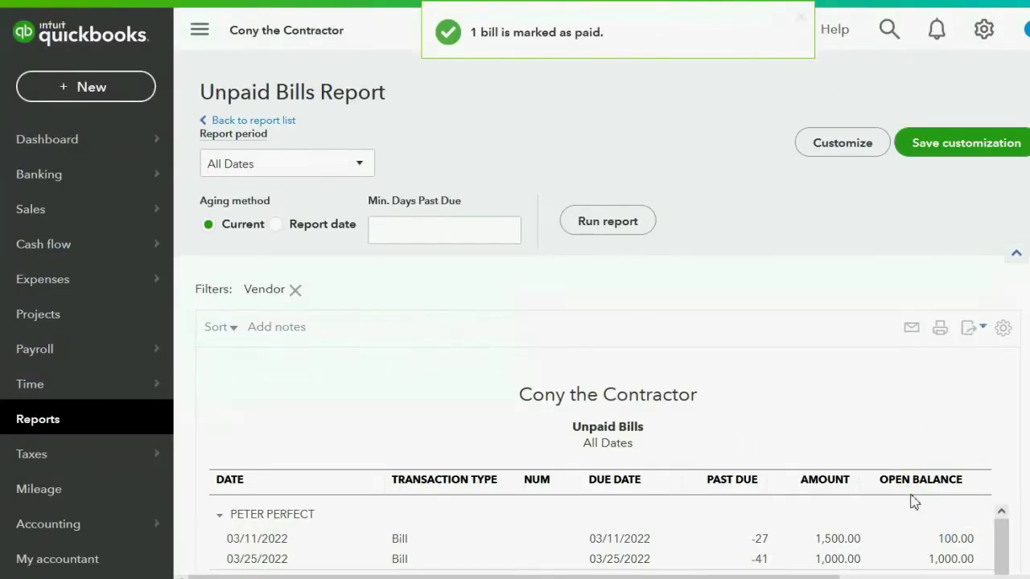
# Open the custom Unpaid Bills report and check the open balance of the 03/11/2022 bill.
pyautogui.click(78, 423)
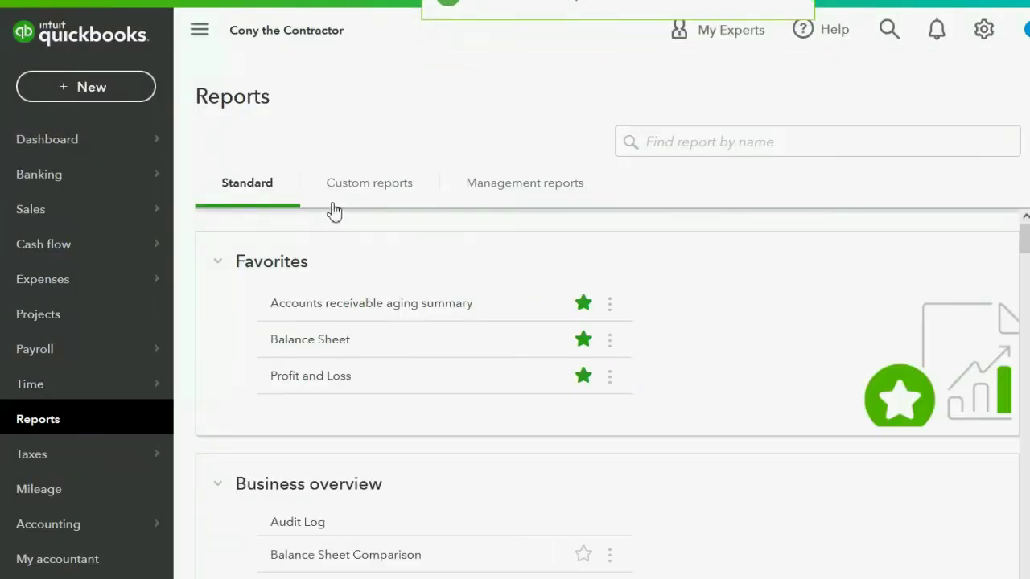
pyautogui.click(358, 190)
pyautogui.scroll(-3, 368, 398)
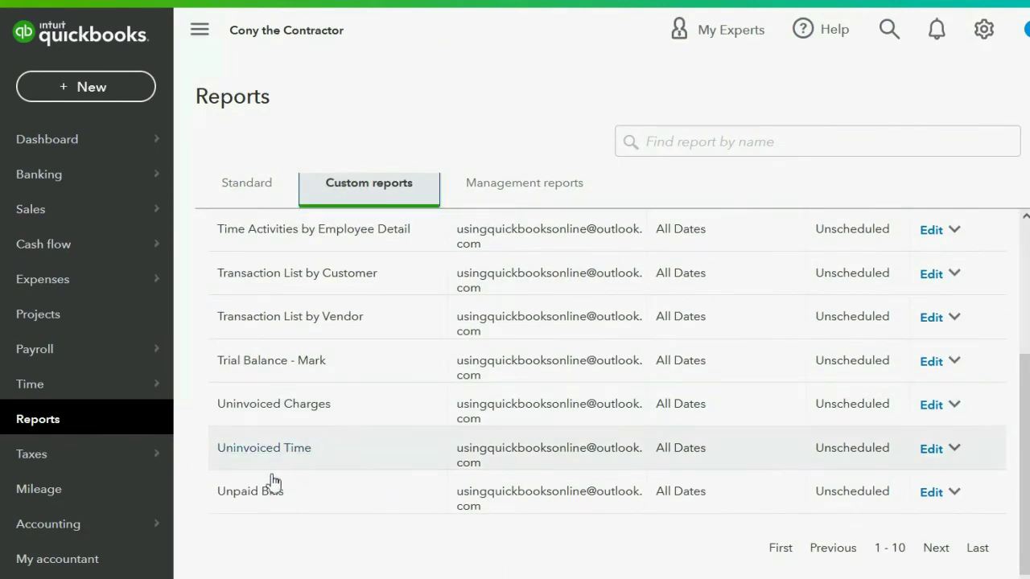
pyautogui.click(266, 492)
pyautogui.scroll(-2, 344, 398)
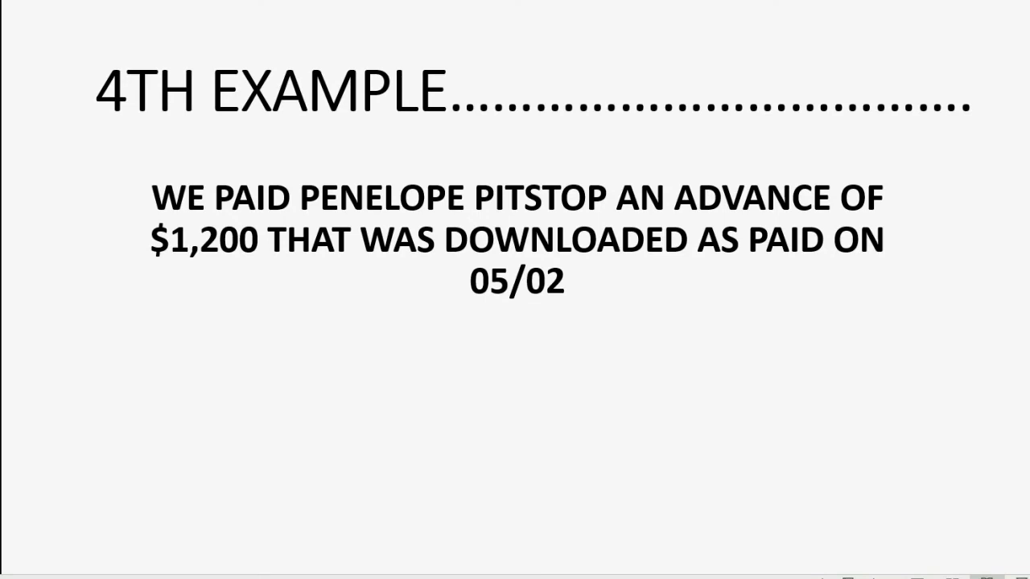
pyautogui.click(628, 494)
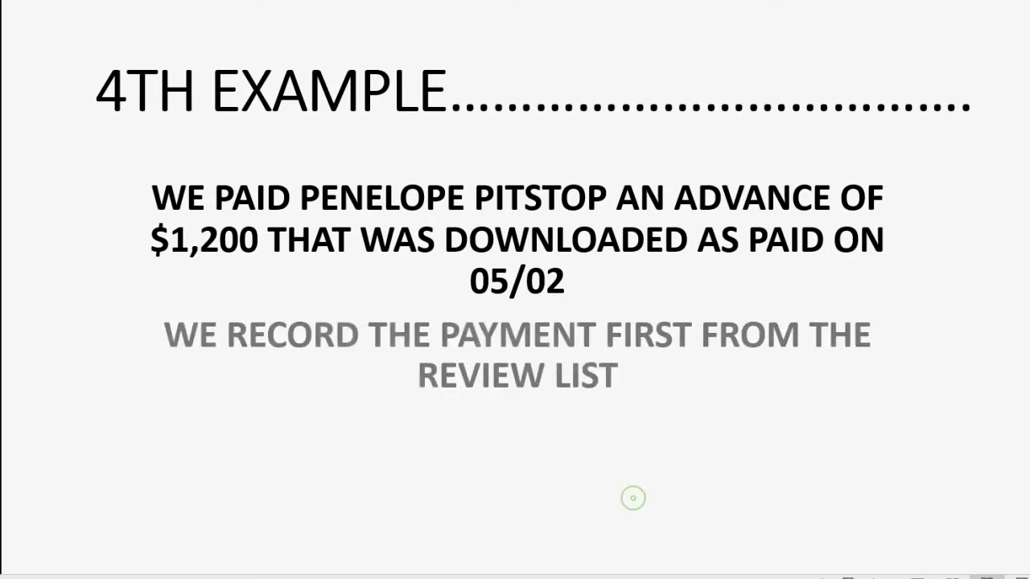
pyautogui.click(794, 396)
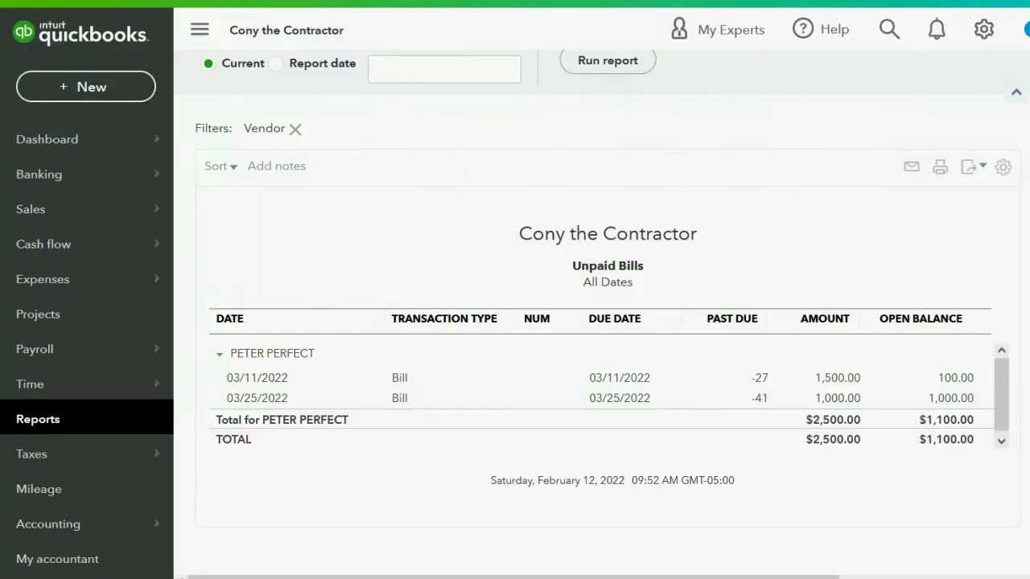
# Find the downloaded 05/02/2017 $1,200.00 withdrawal in the bank transactions and assign the vendor who received the advance as its payee.
pyautogui.click(56, 187)
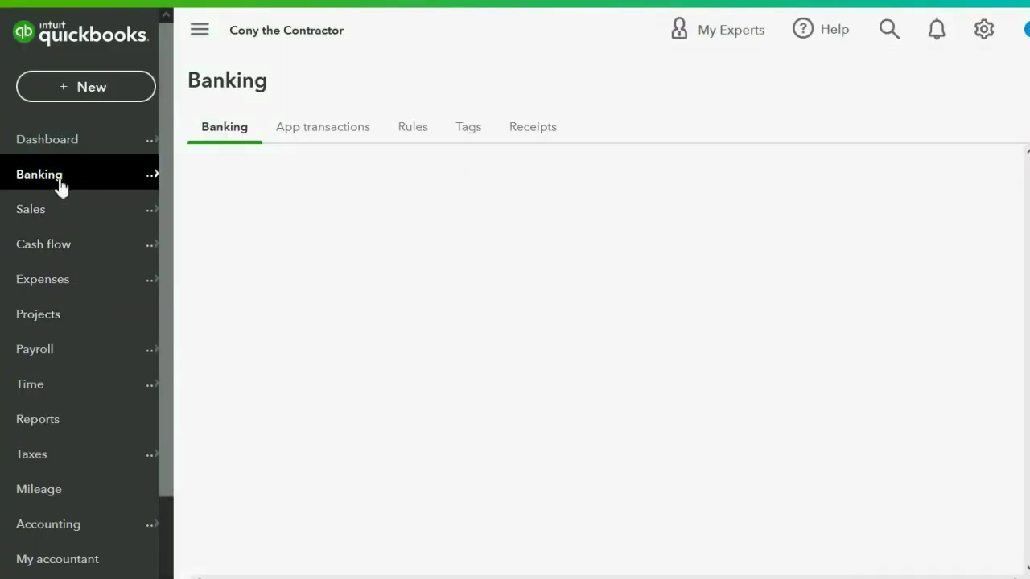
pyautogui.scroll(-1, 832, 283)
pyautogui.scroll(-10, 832, 283)
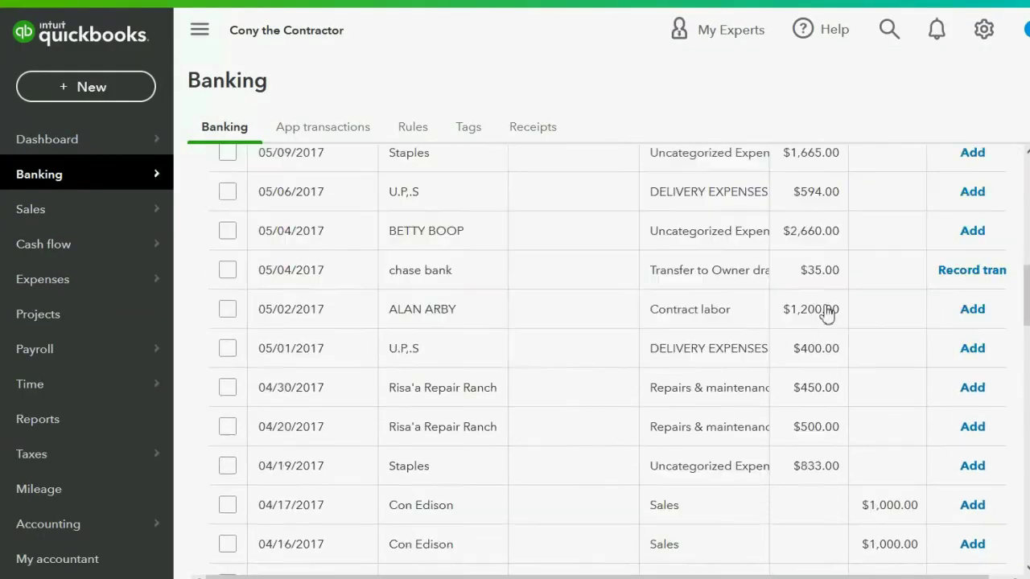
pyautogui.scroll(3, 823, 311)
pyautogui.scroll(-3, 830, 318)
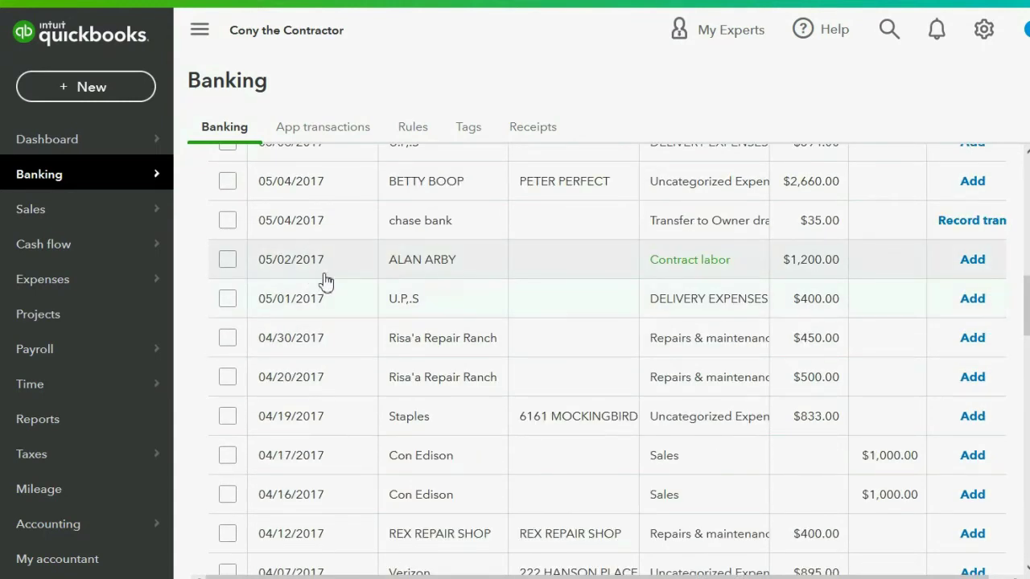
pyautogui.click(711, 262)
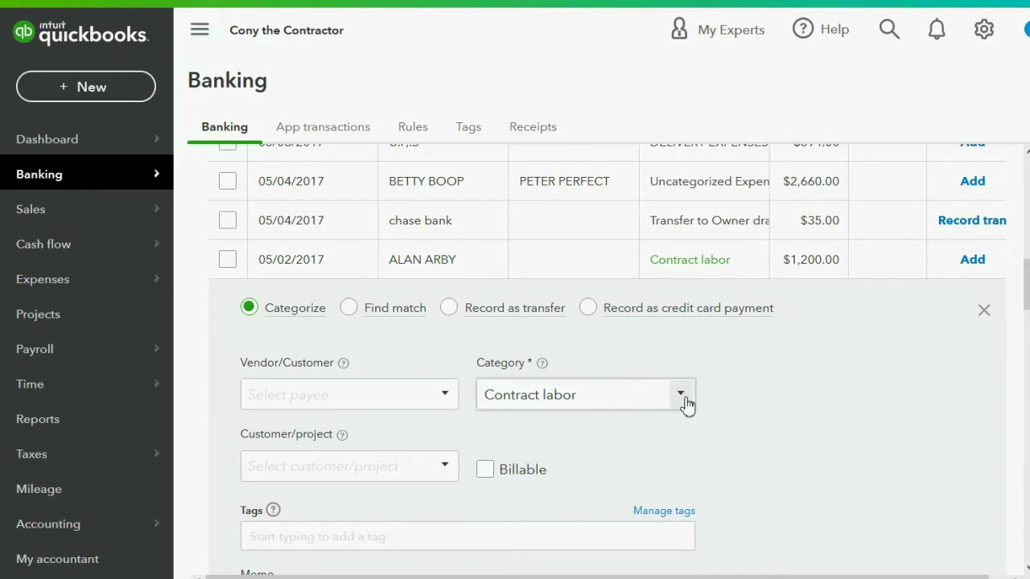
pyautogui.click(455, 394)
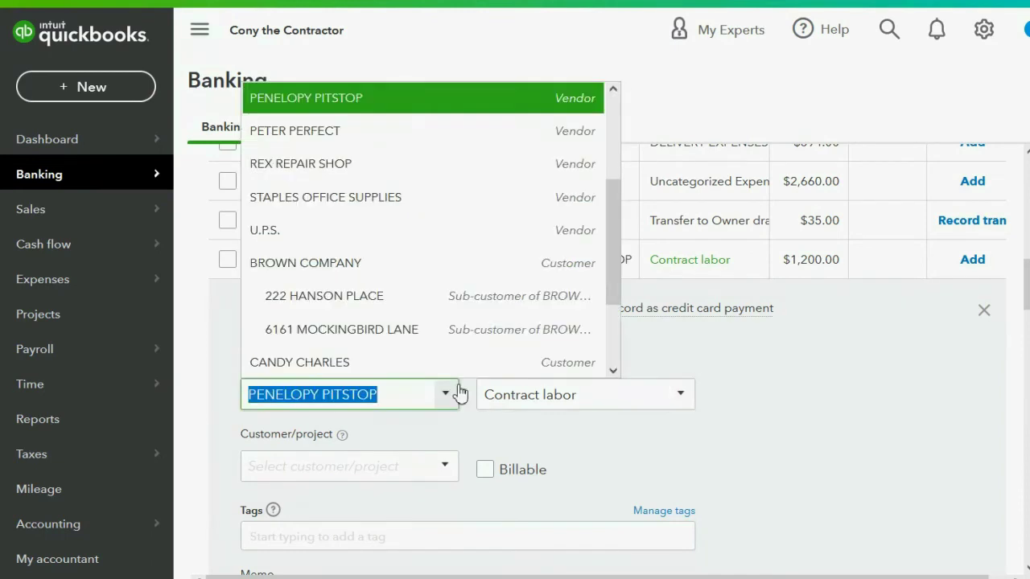
pyautogui.scroll(2, 616, 198)
pyautogui.scroll(-1, 616, 221)
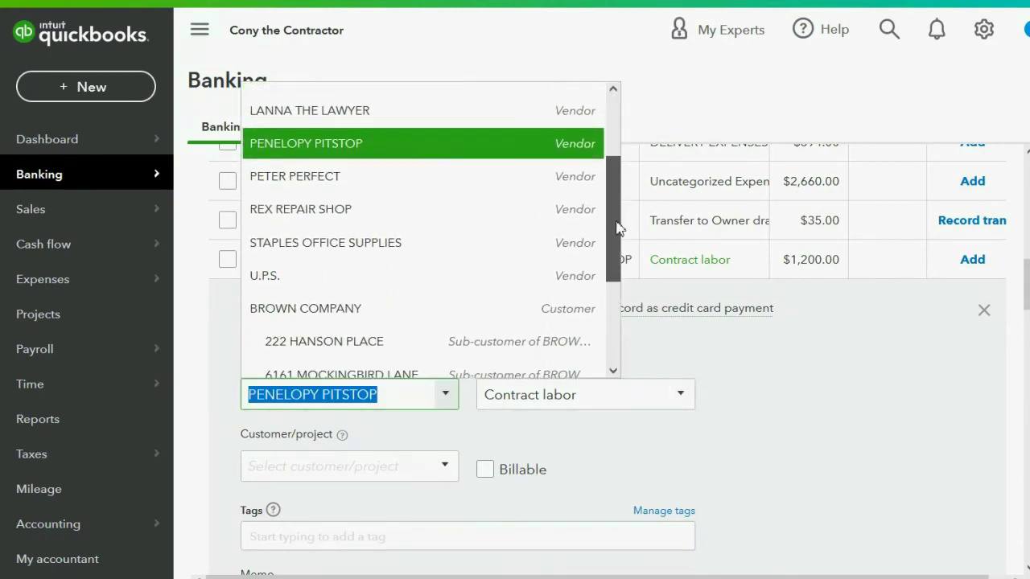
pyautogui.click(298, 153)
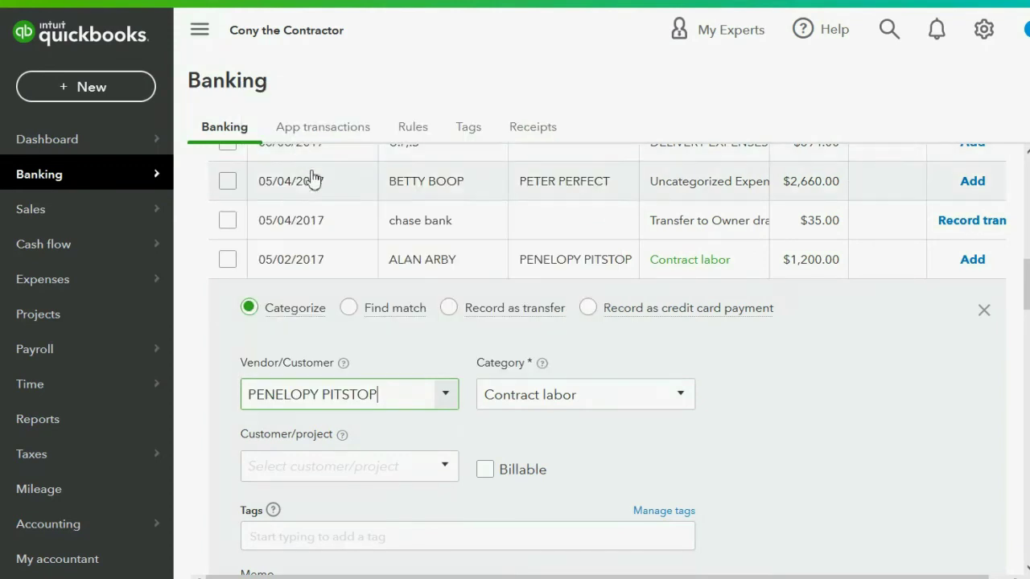
# Categorize the 05/02/2017 $1,200.00 withdrawal to Accounts Payable (A/P) and add the transaction.
pyautogui.click(682, 394)
pyautogui.write('AC')
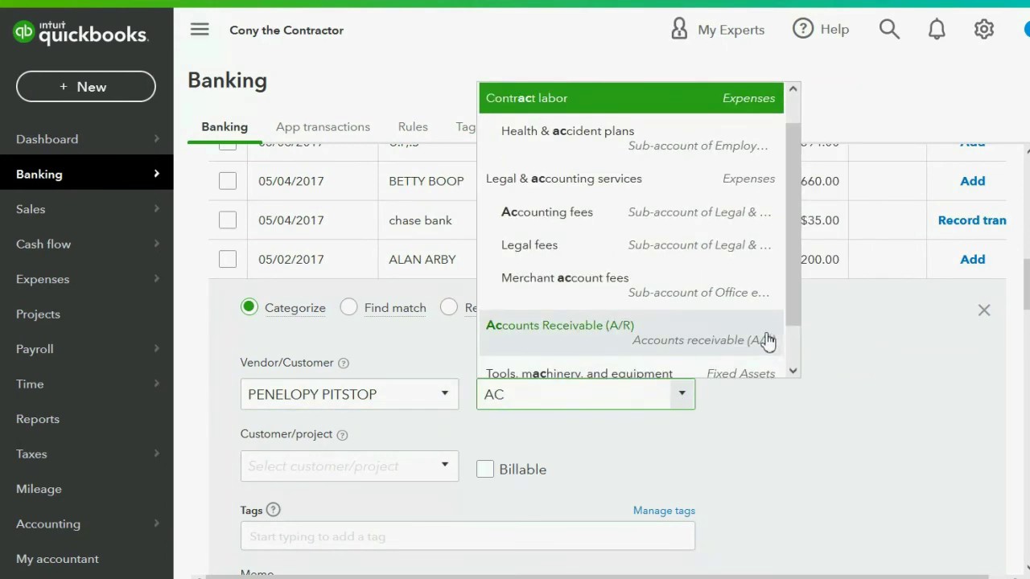
pyautogui.scroll(-1, 794, 354)
pyautogui.scroll(-1, 795, 348)
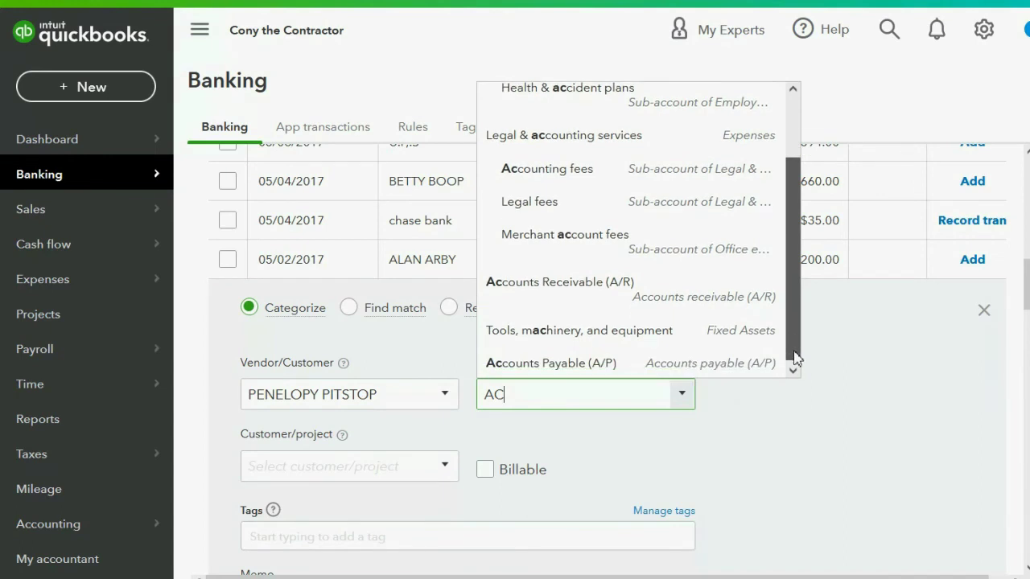
pyautogui.click(594, 362)
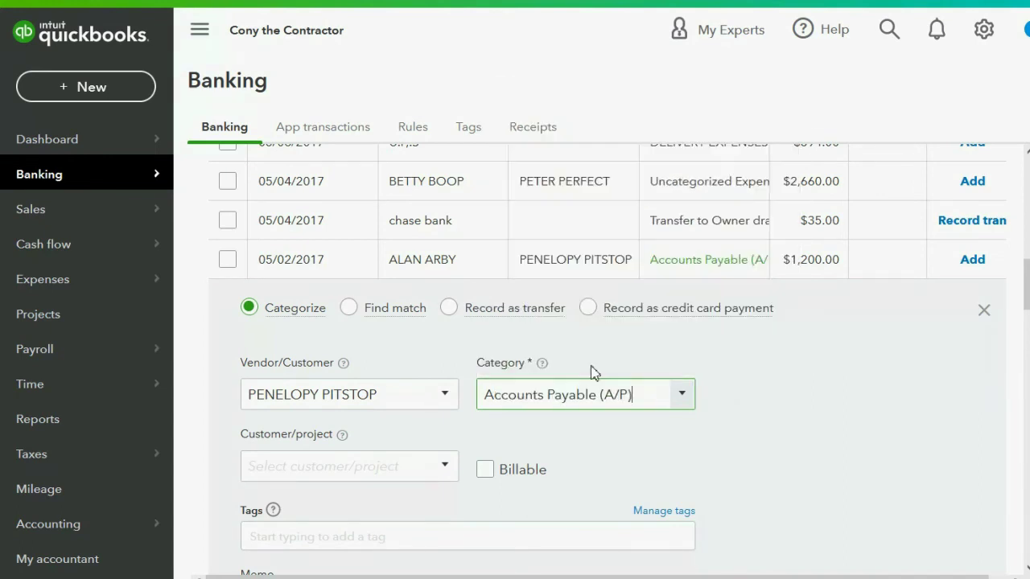
pyautogui.scroll(-2, 978, 371)
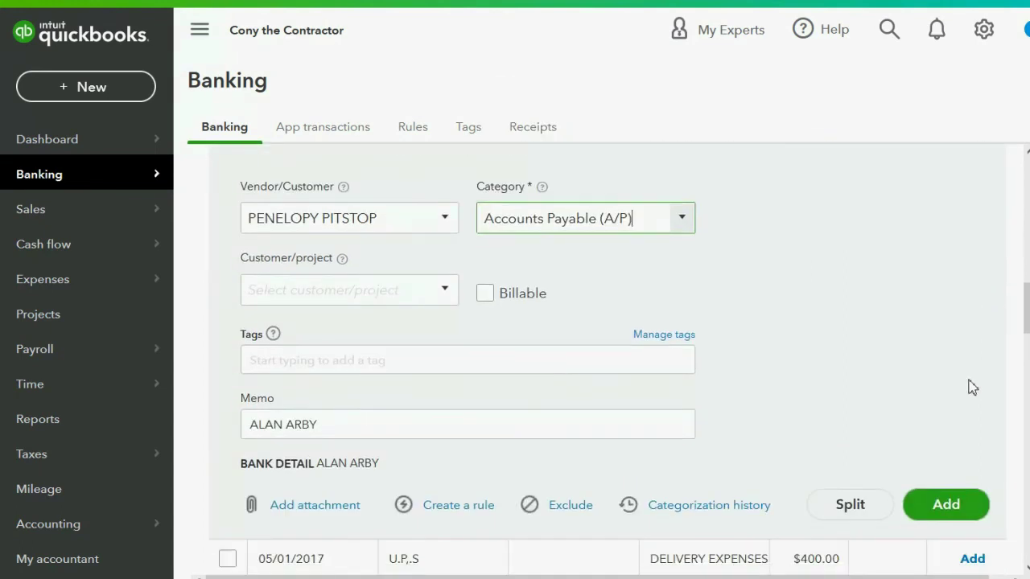
pyautogui.click(943, 504)
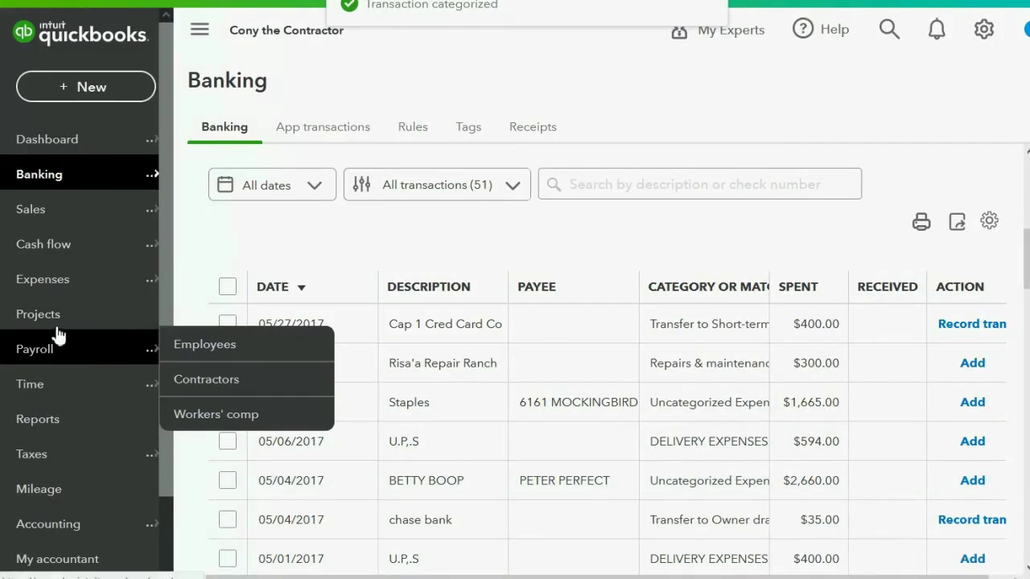
# Open the custom Unpaid Bills report and review the 05/02/2017 advance expense listed under its vendor.
pyautogui.click(66, 427)
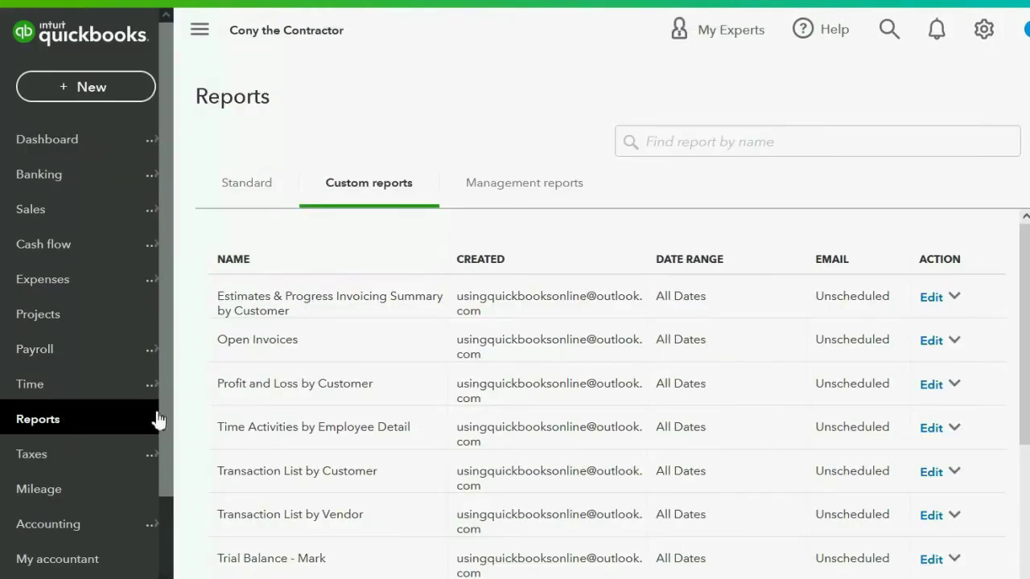
pyautogui.scroll(-2, 252, 451)
pyautogui.click(250, 500)
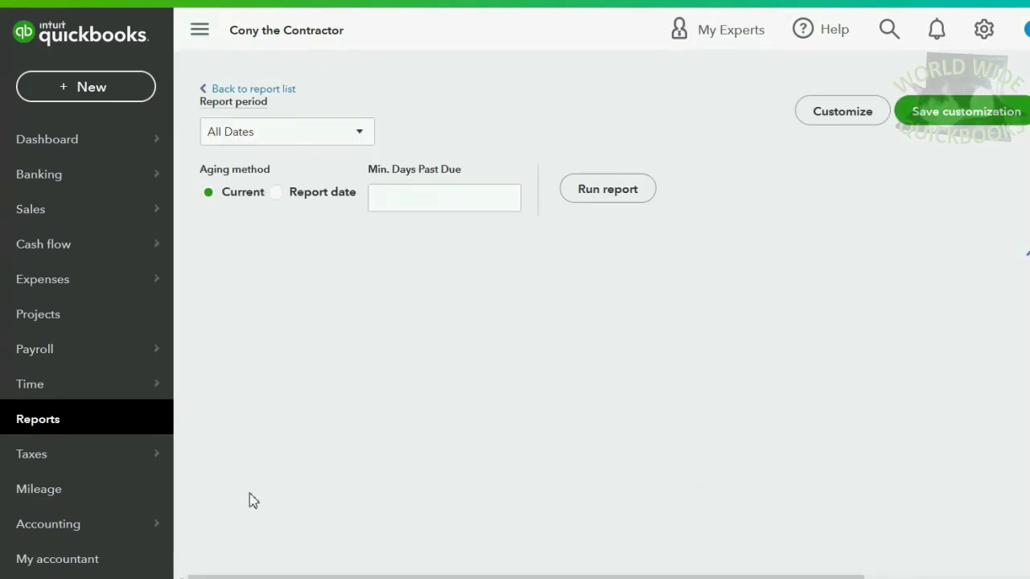
pyautogui.scroll(-3, 566, 381)
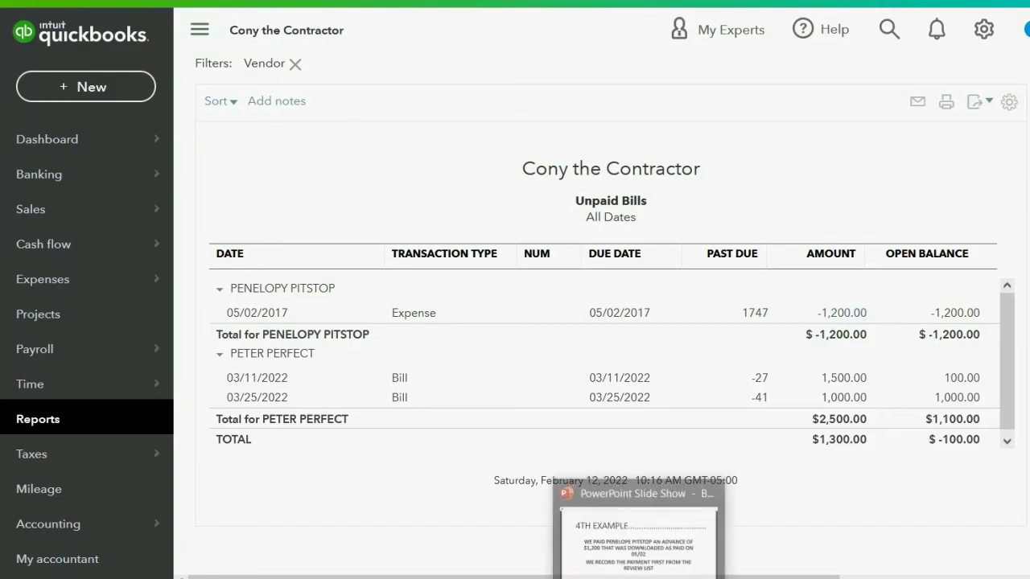
pyautogui.click(640, 559)
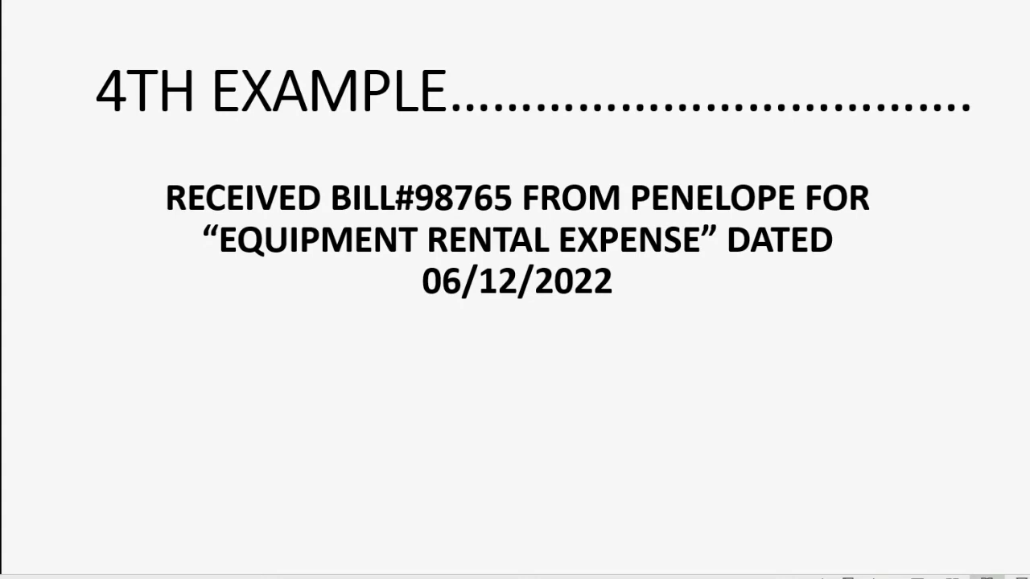
pyautogui.click(823, 426)
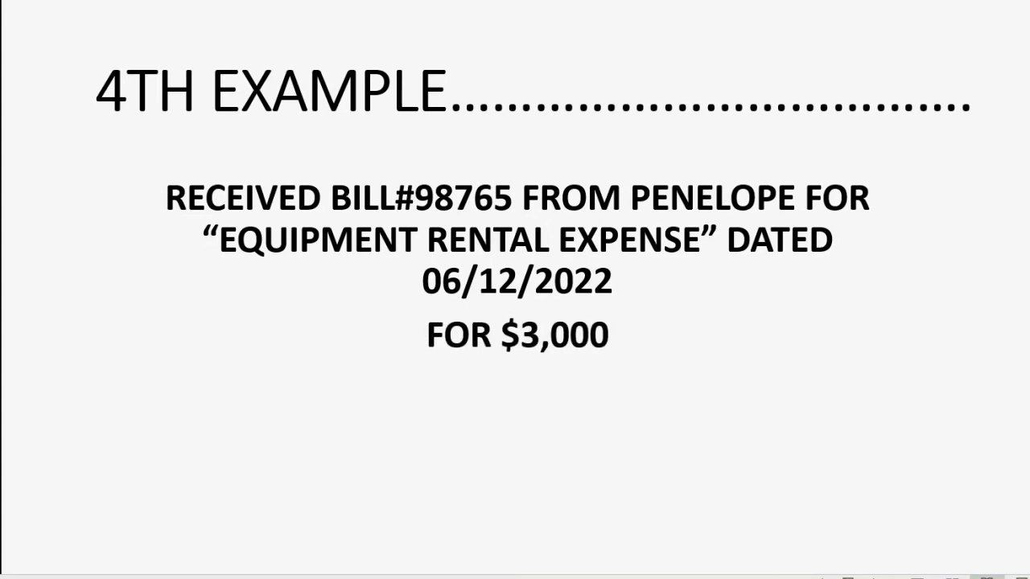
pyautogui.press('Right')
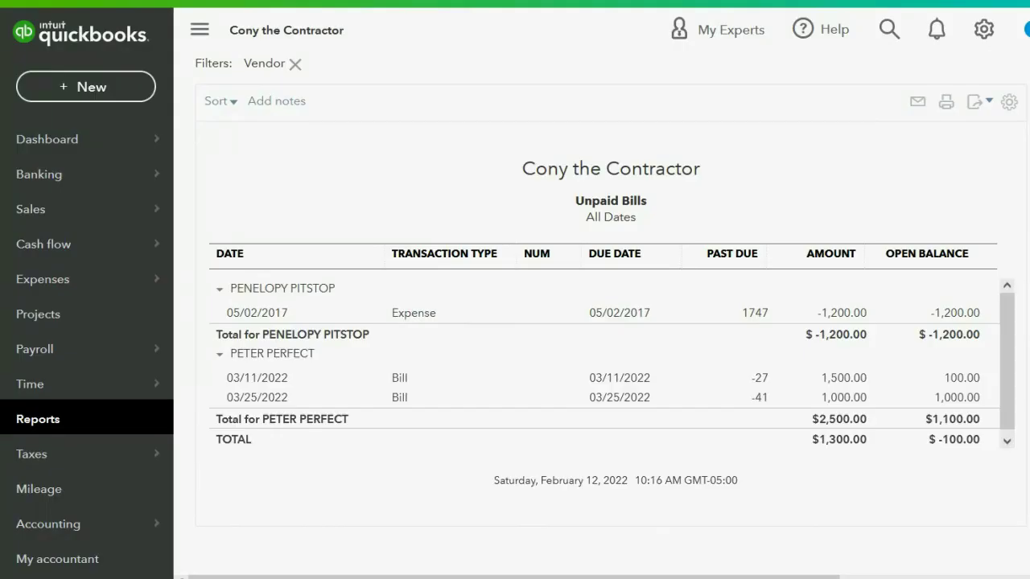
# Create a new bill dated 06/12/2022 for the vendor who received the $1,200.00 advance.
pyautogui.click(81, 87)
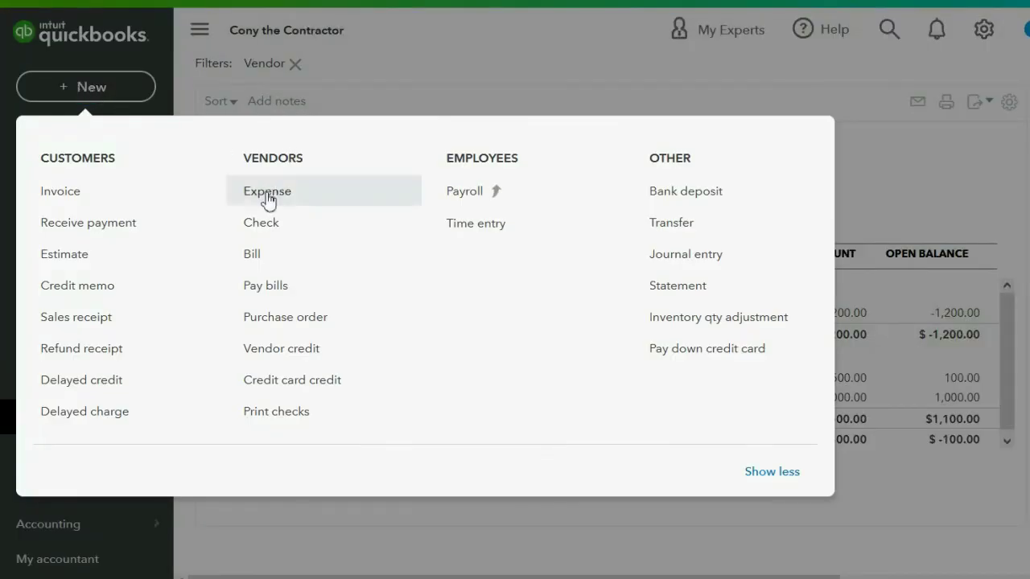
pyautogui.click(262, 251)
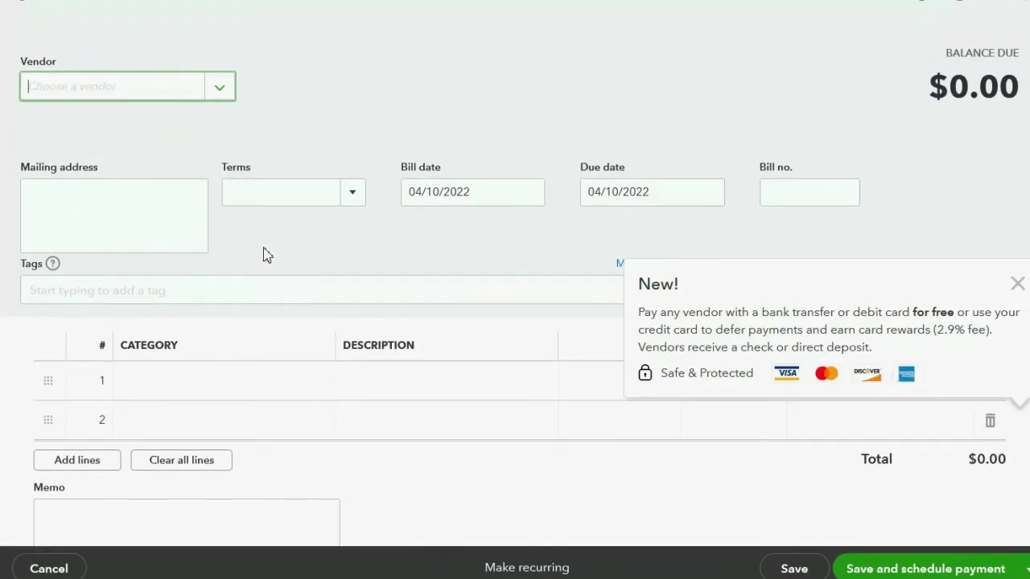
pyautogui.click(533, 197)
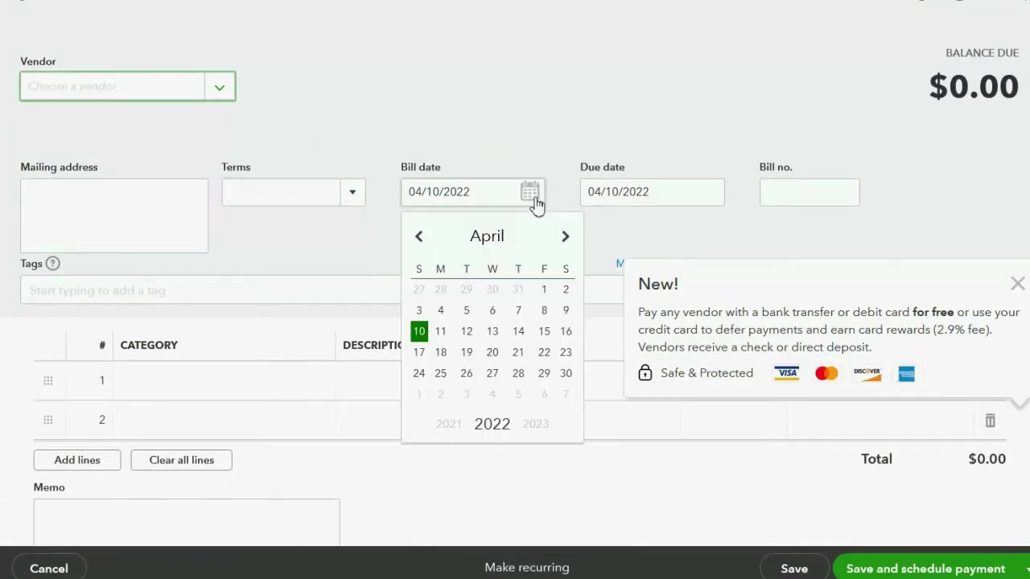
pyautogui.click(566, 238)
pyautogui.click(566, 238)
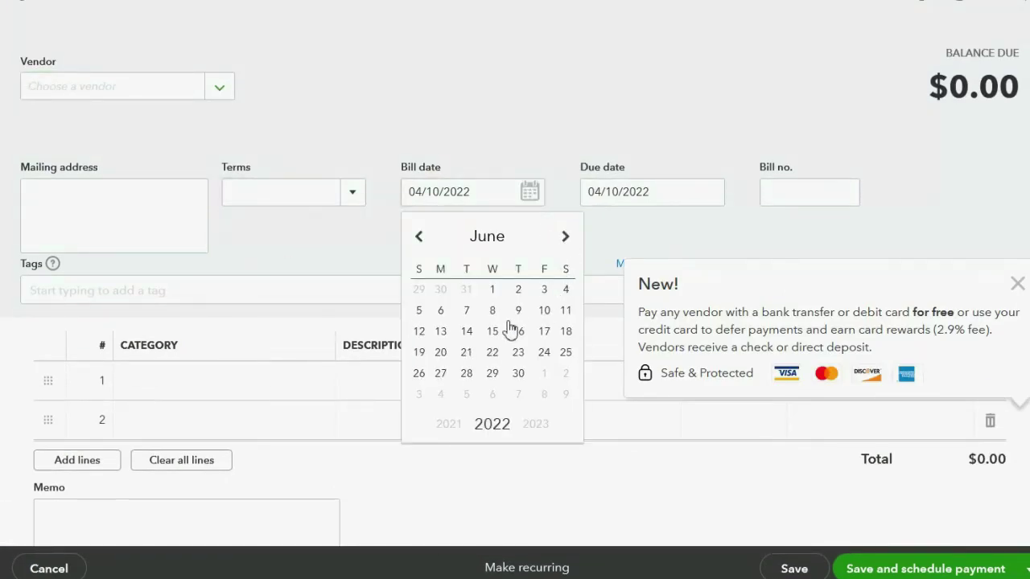
pyautogui.click(420, 332)
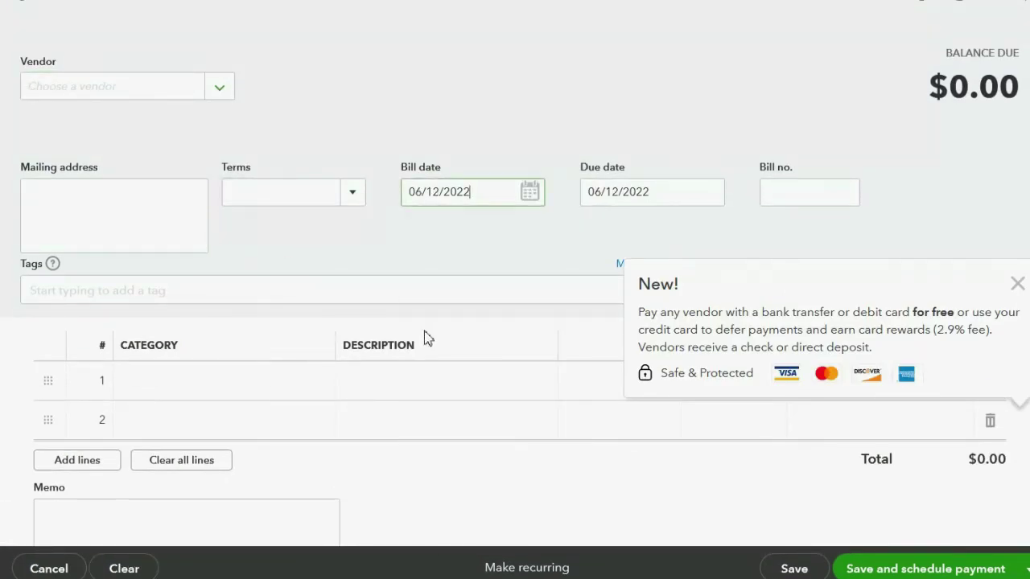
pyautogui.click(218, 88)
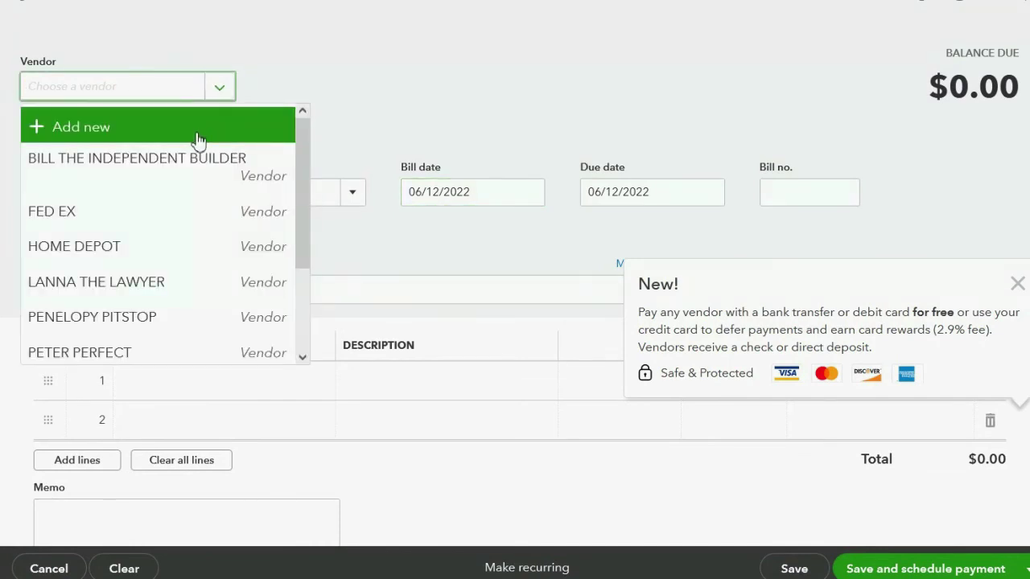
pyautogui.write('P')
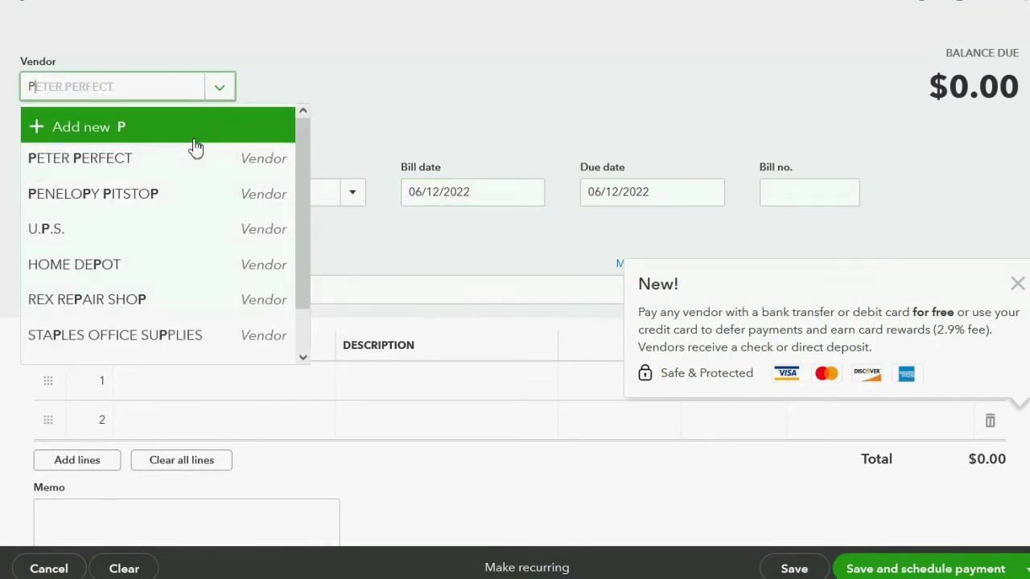
pyautogui.click(184, 194)
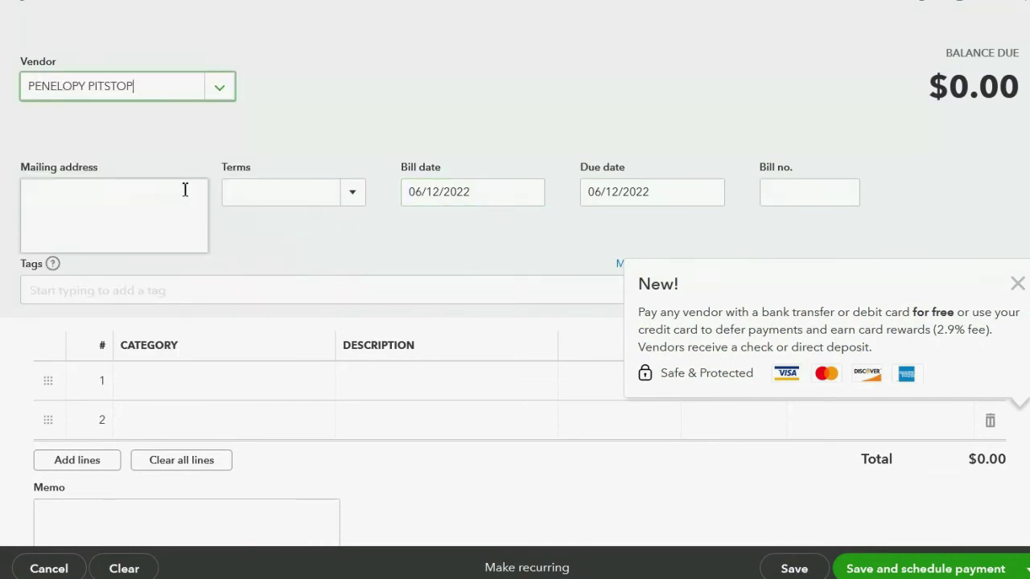
# Categorize the new bill's first line as Equipment rental and set the bill number to 98765.
pyautogui.click(233, 384)
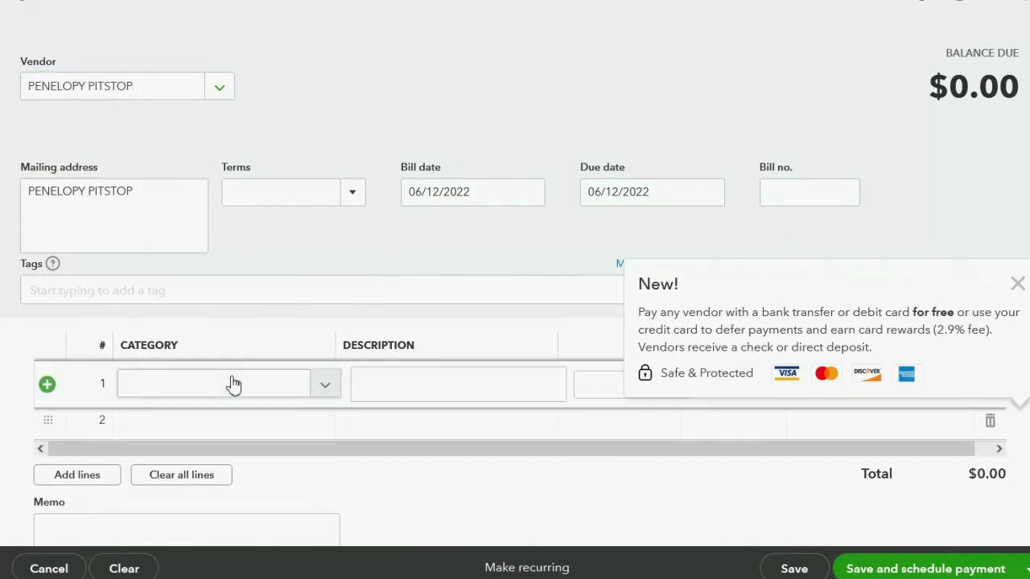
pyautogui.click(246, 387)
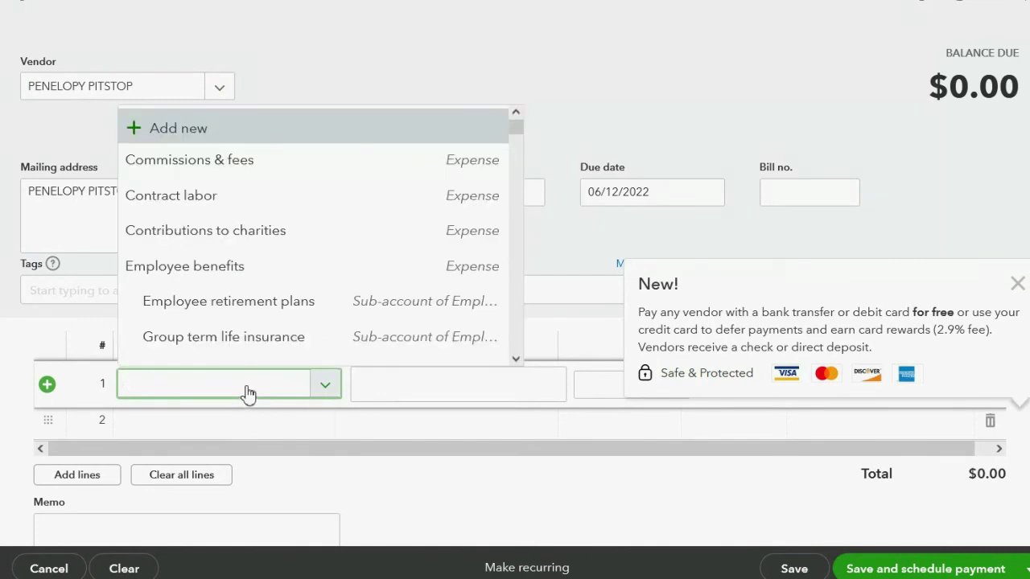
pyautogui.write('E')
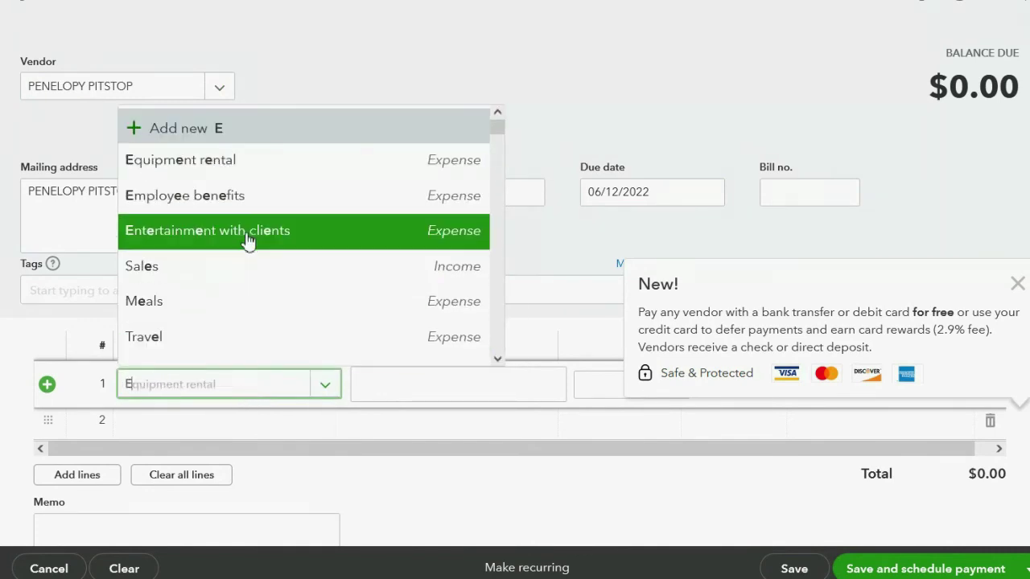
pyautogui.click(256, 165)
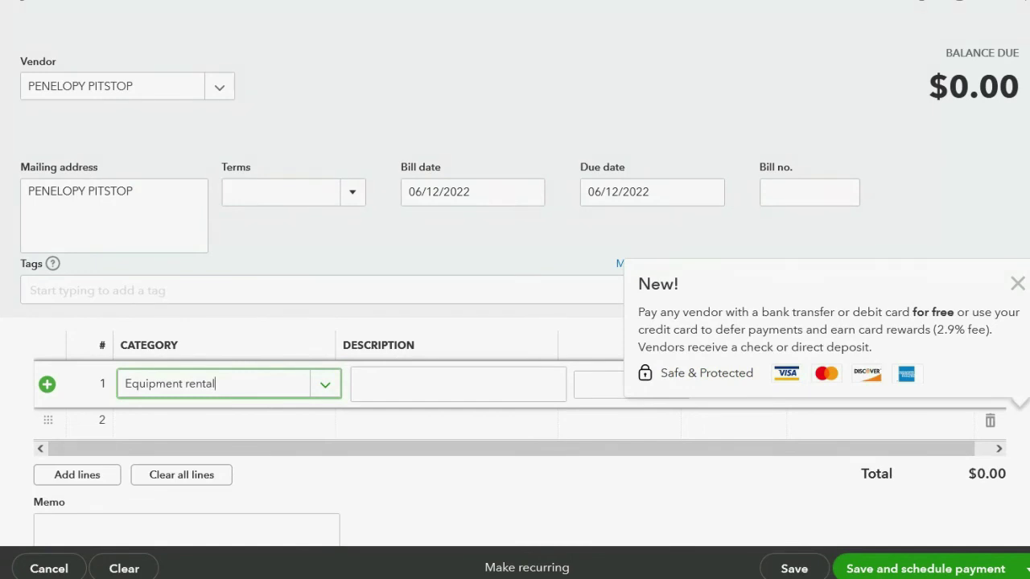
pyautogui.click(1017, 283)
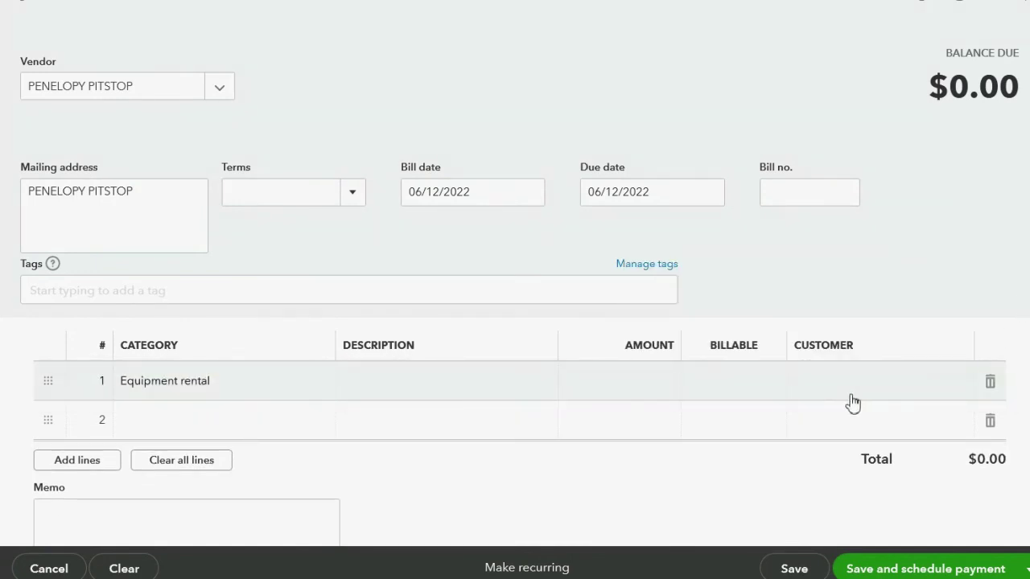
pyautogui.click(798, 201)
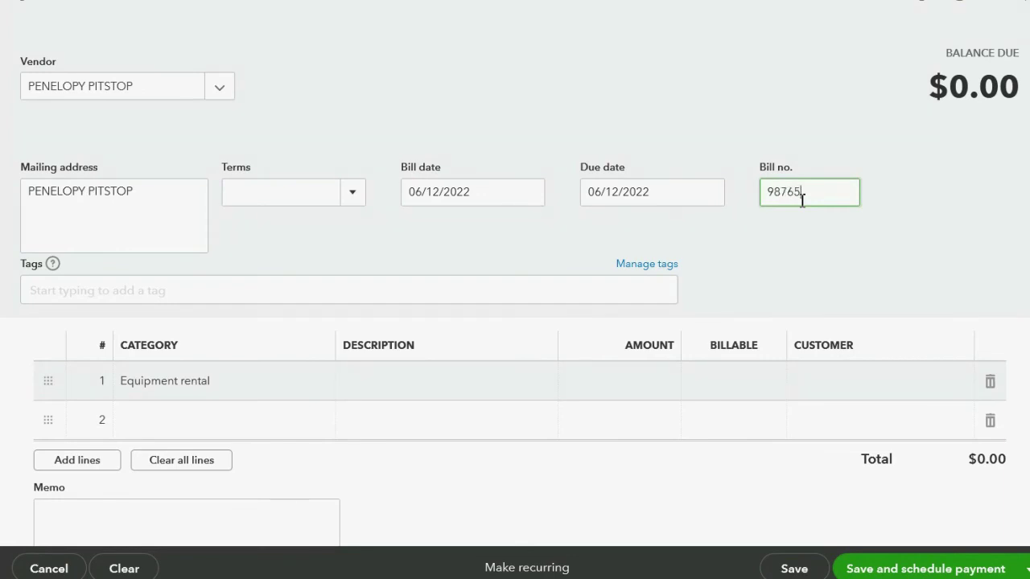
# Set the Equipment rental line's amount to 3,000.00, then save and close the bill.
pyautogui.click(643, 381)
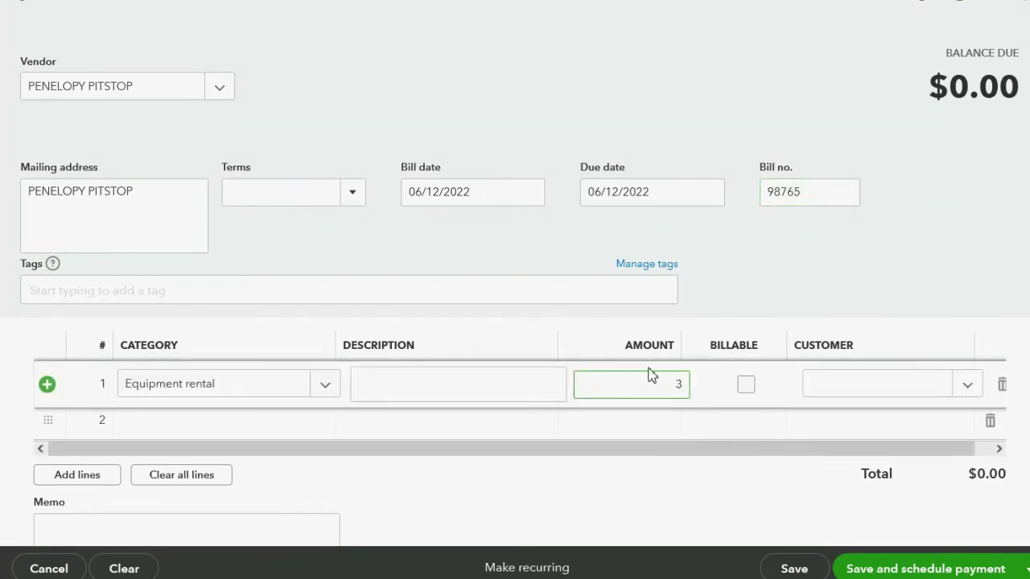
pyautogui.write('3000')
pyautogui.press('Tab')
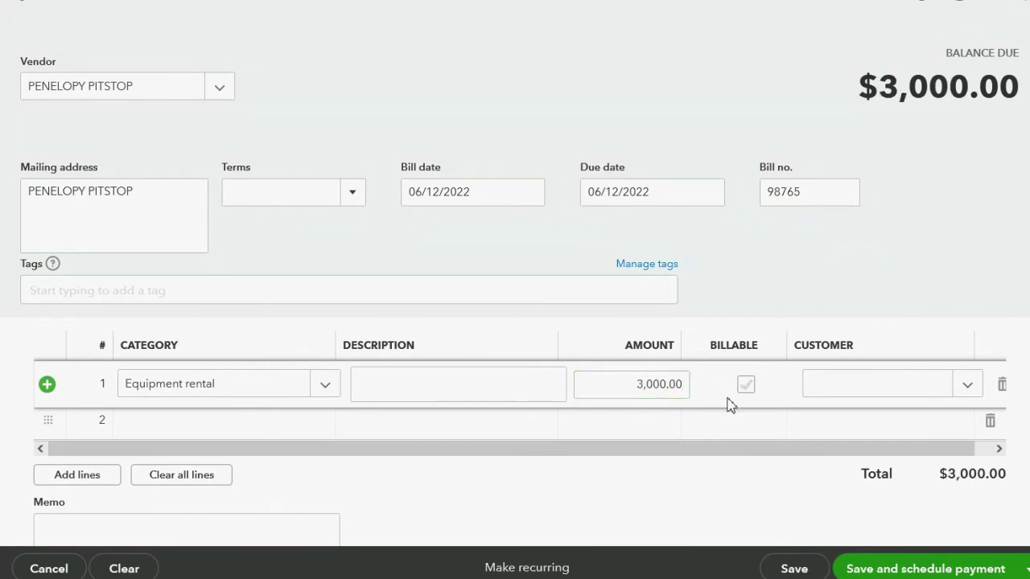
pyautogui.click(1024, 569)
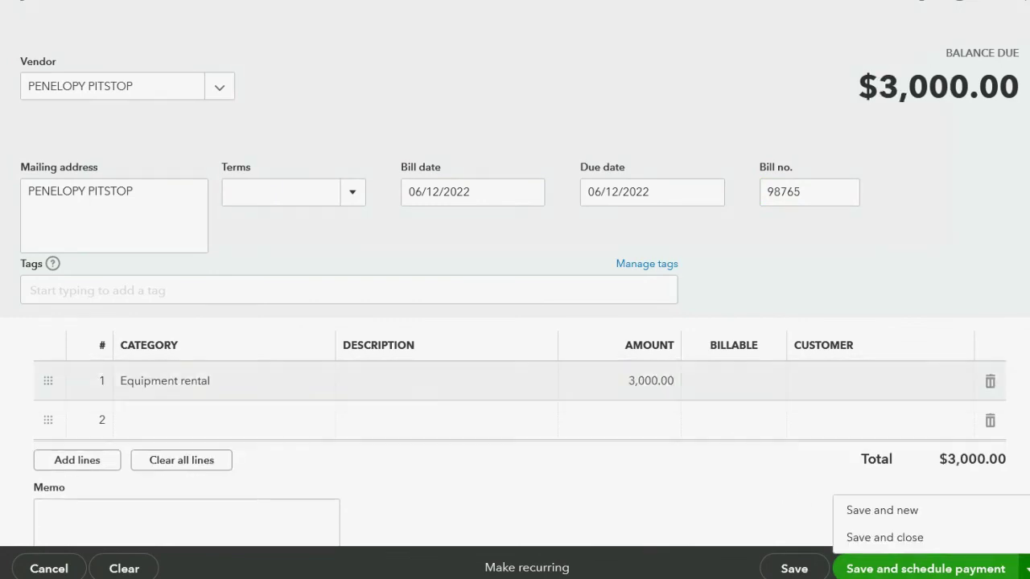
pyautogui.click(962, 541)
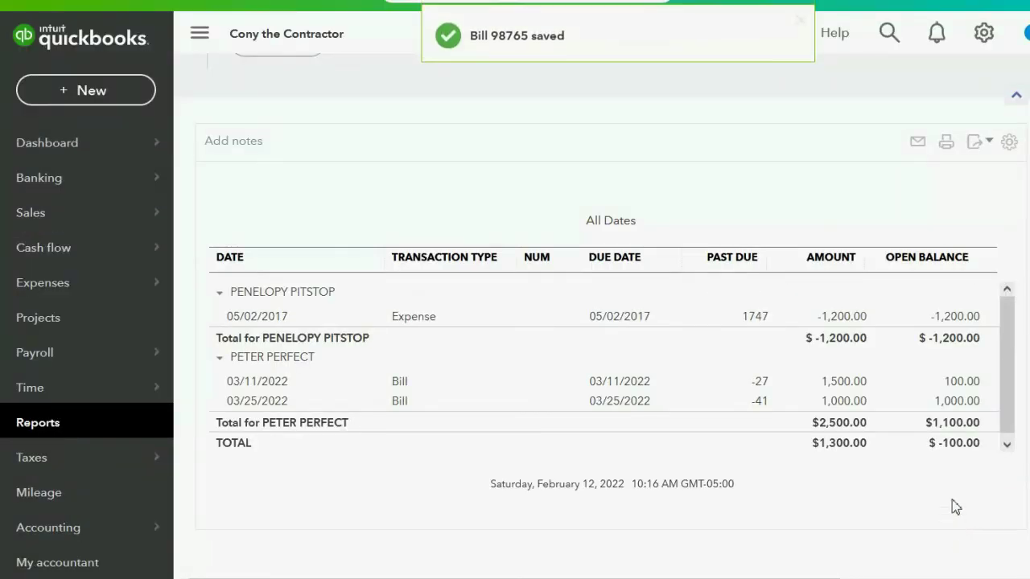
pyautogui.scroll(-3, 864, 421)
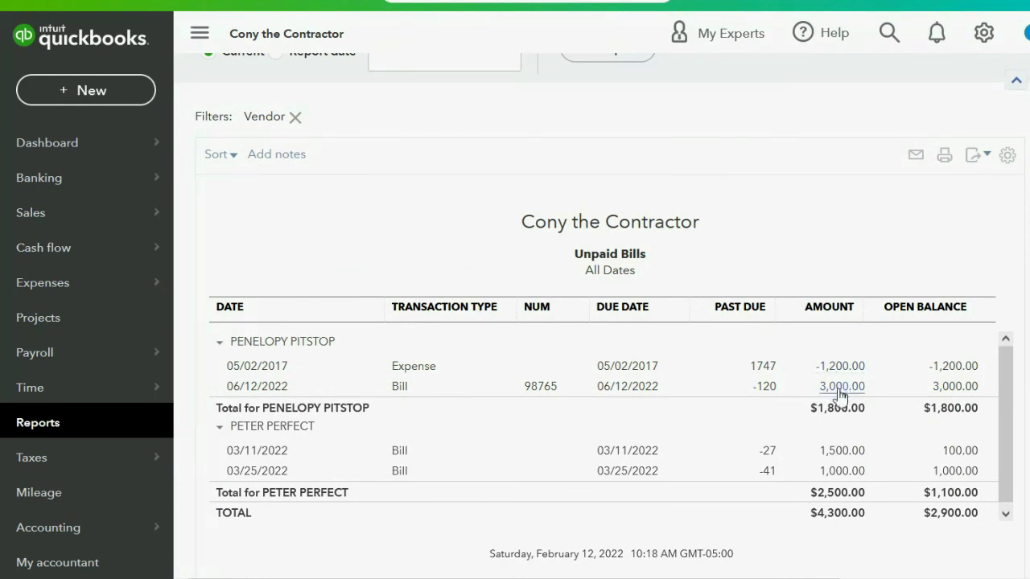
# Open bill 98765 from the list of bills to pay, review its details and close it.
pyautogui.click(89, 93)
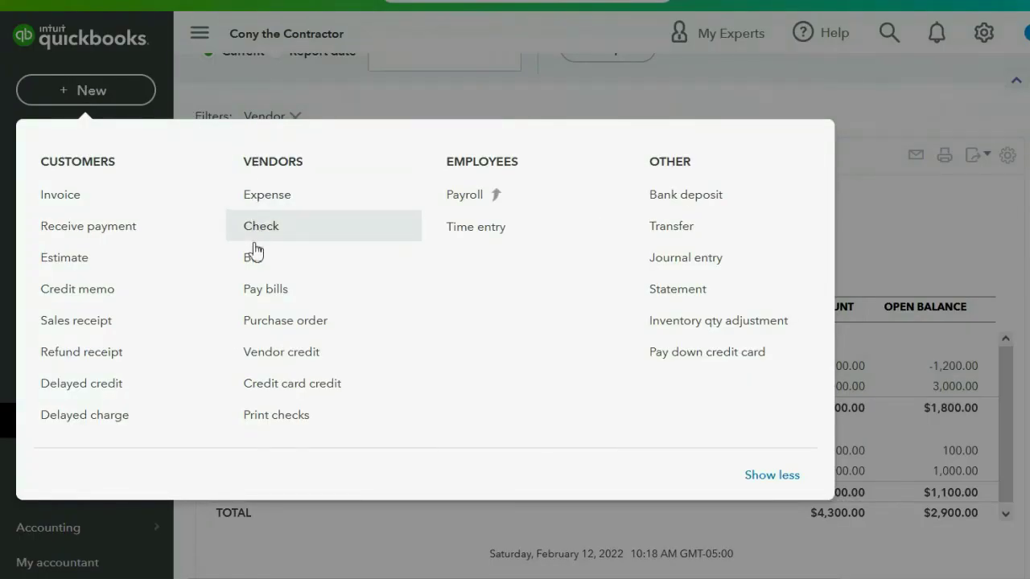
pyautogui.click(268, 294)
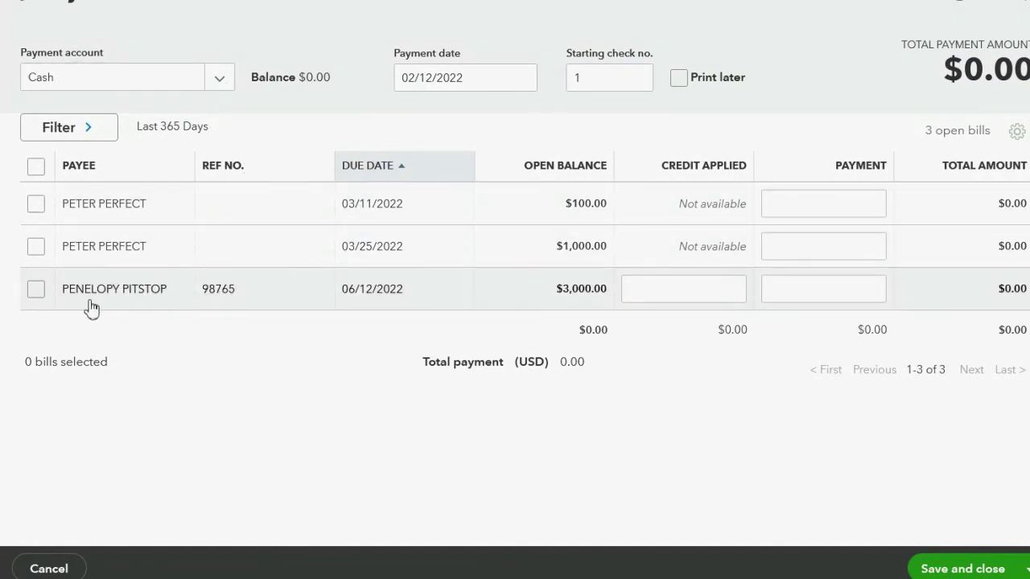
pyautogui.click(120, 291)
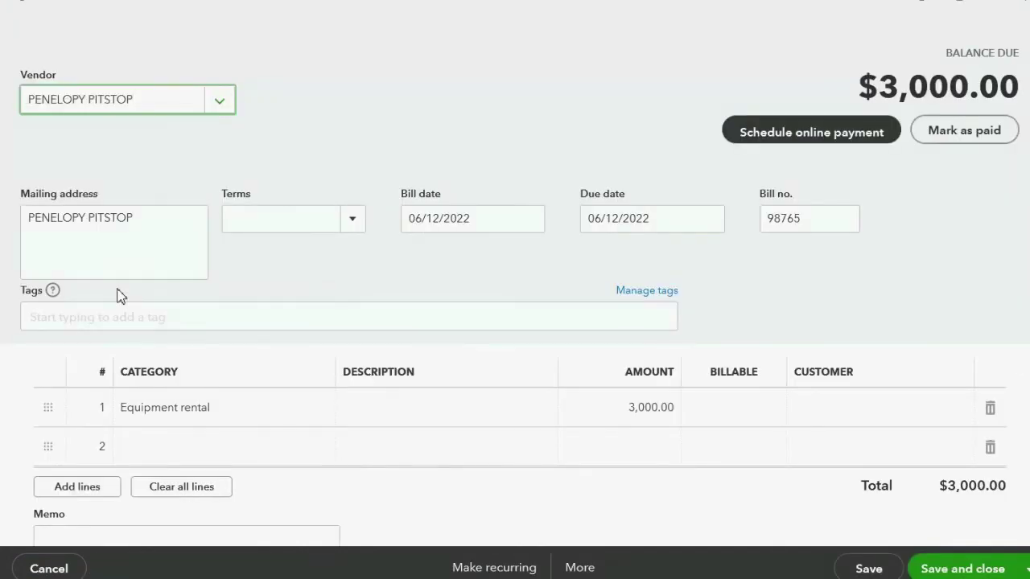
pyautogui.scroll(-2, 805, 324)
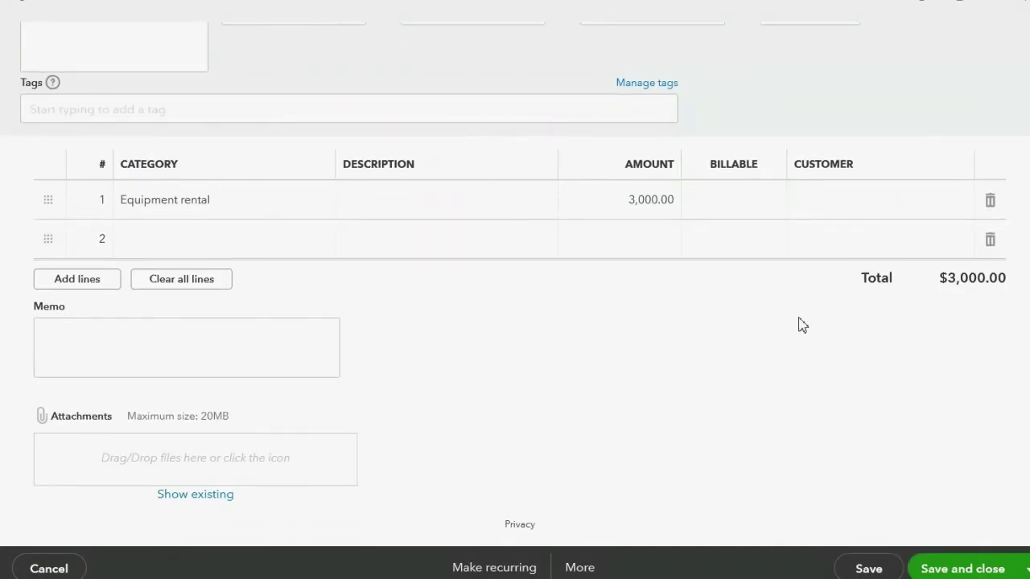
pyautogui.scroll(2, 801, 324)
pyautogui.click(1013, 8)
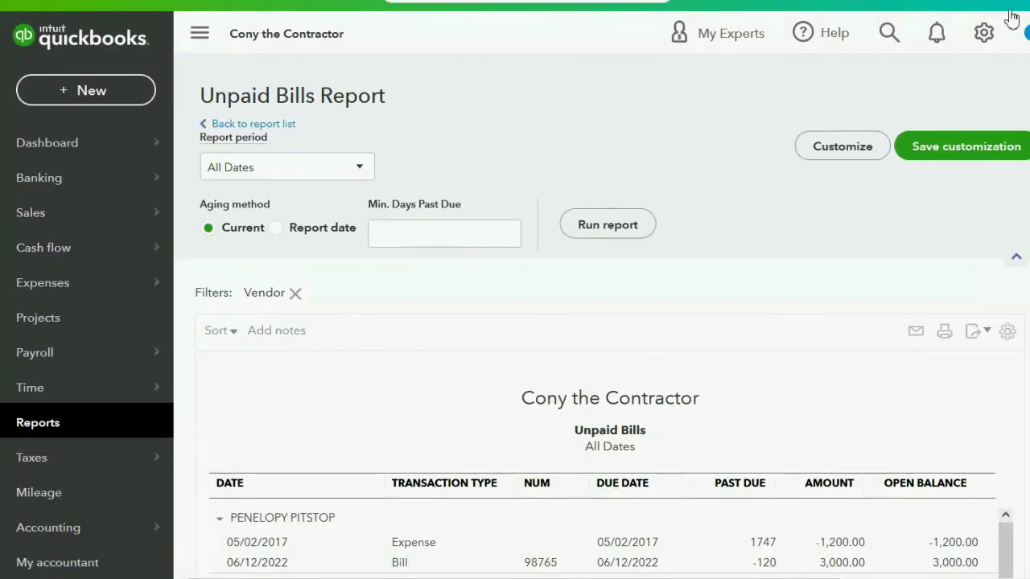
# Start paying bills and select bill 98765 with the vendor's $1,200.00 credit applied.
pyautogui.click(67, 94)
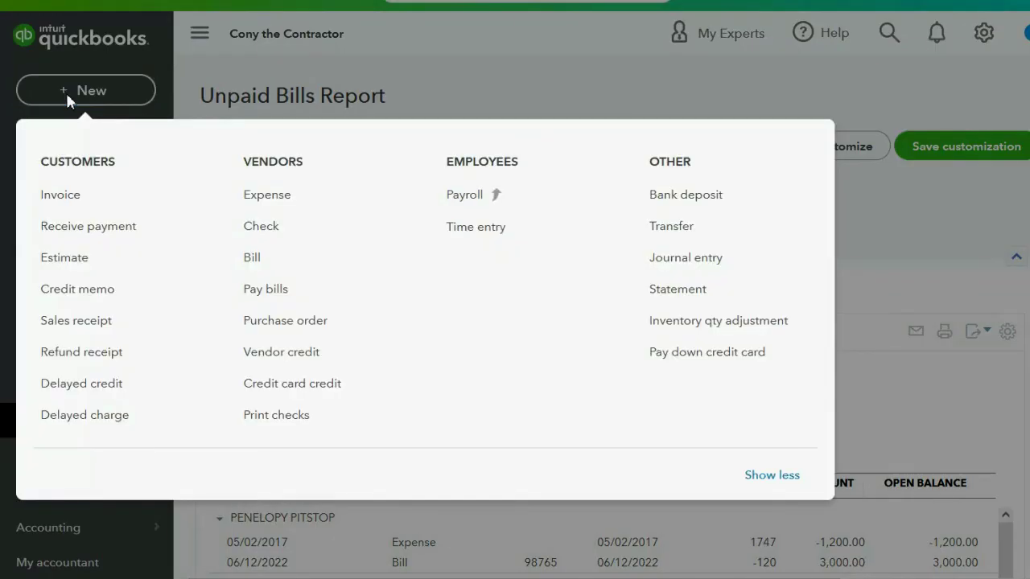
pyautogui.click(271, 289)
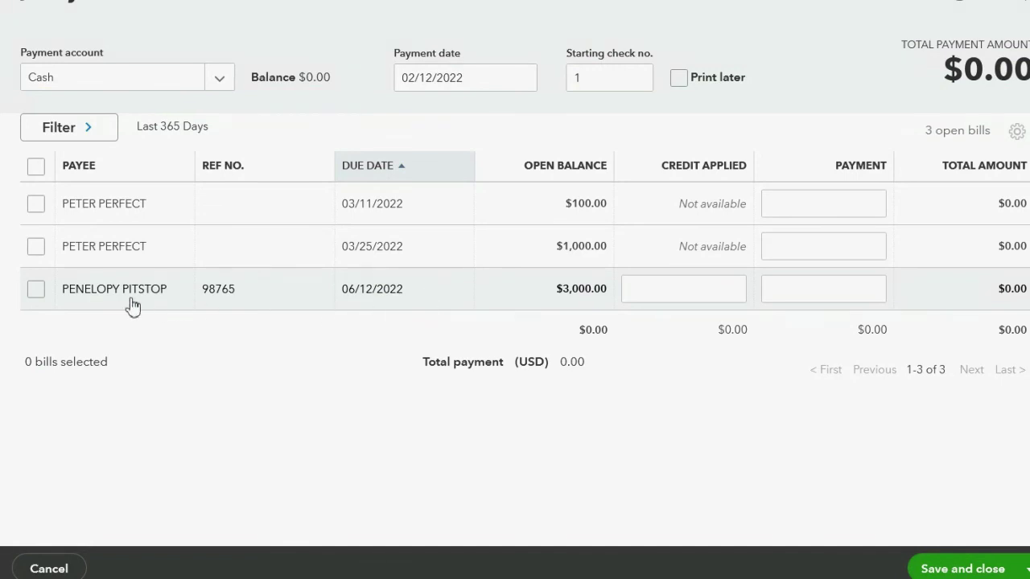
pyautogui.click(37, 292)
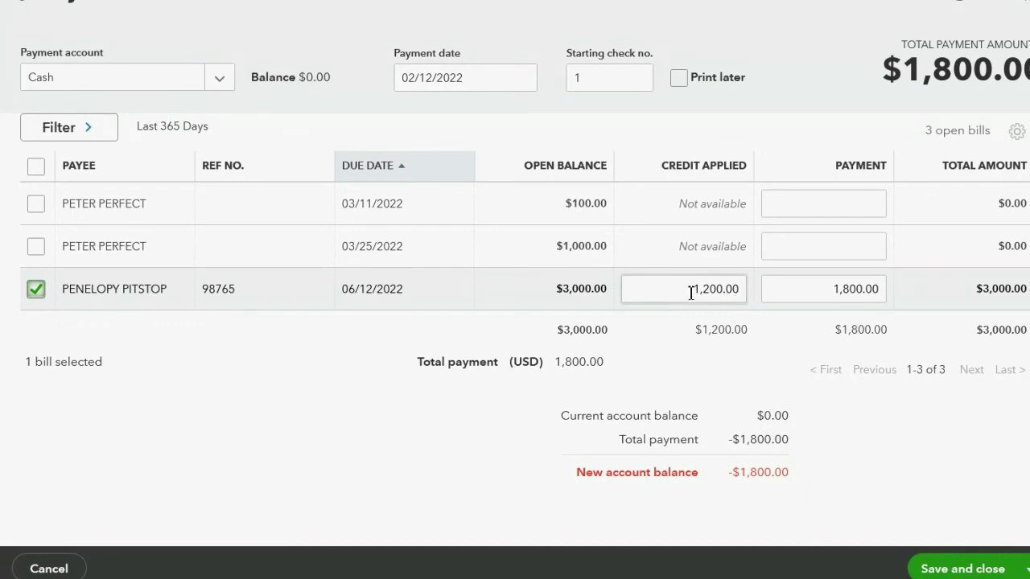
# Set the payment for bill 98765 to 0.00 so only the credit is used, and save and close the bill payment.
pyautogui.moveTo(797, 291); pyautogui.dragTo(901, 287)
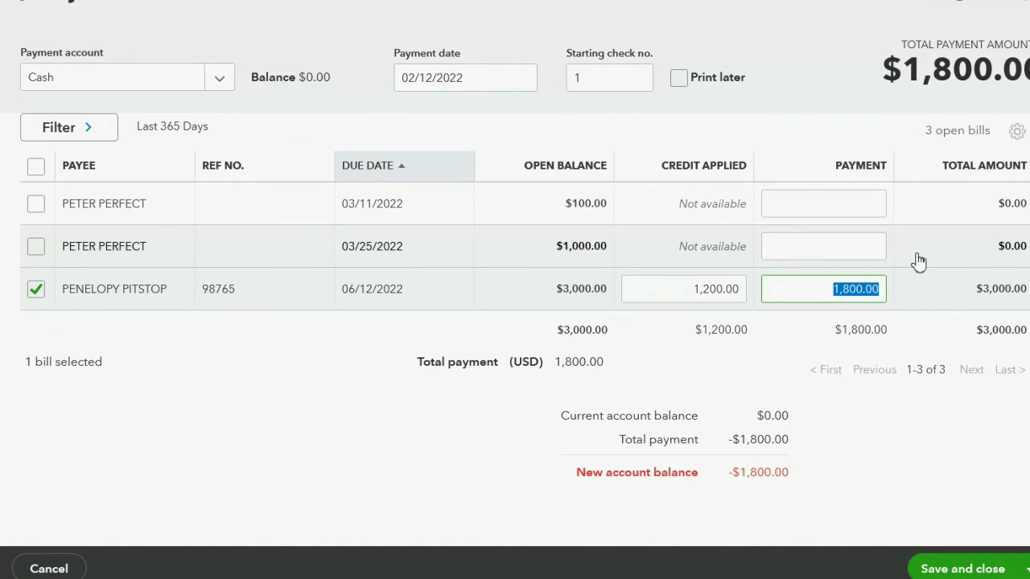
pyautogui.write('0')
pyautogui.press('Tab')
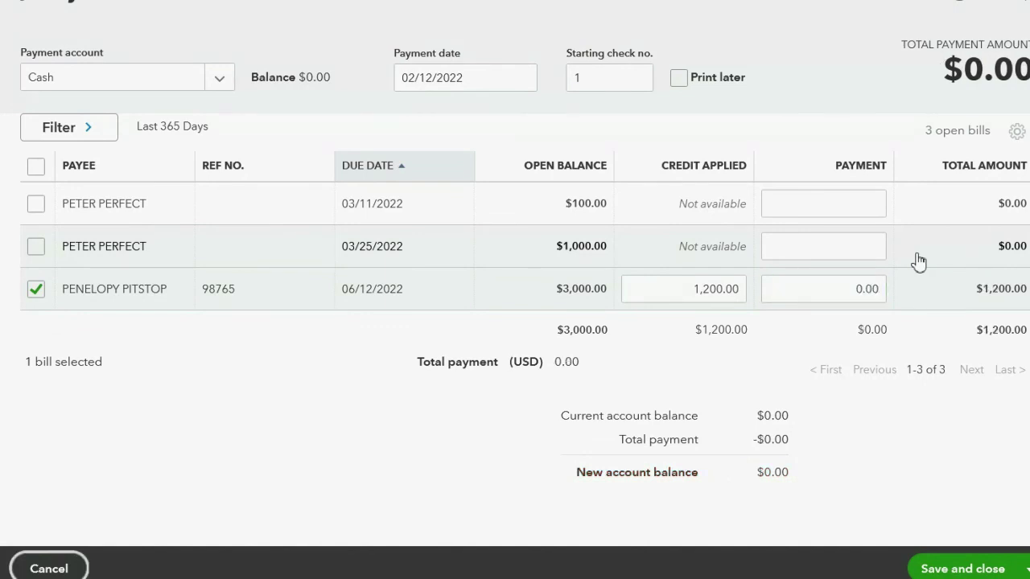
pyautogui.click(838, 292)
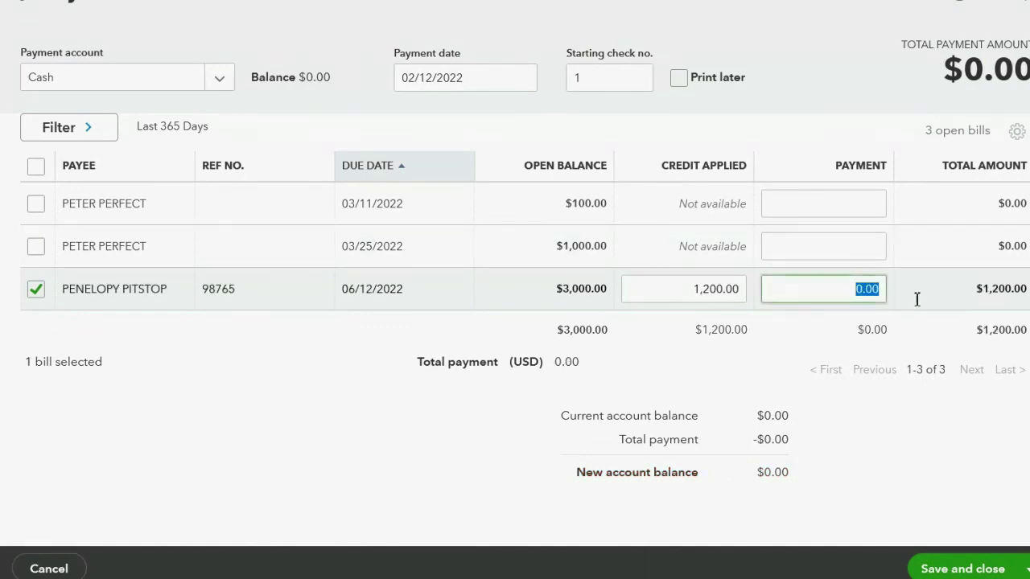
pyautogui.click(850, 443)
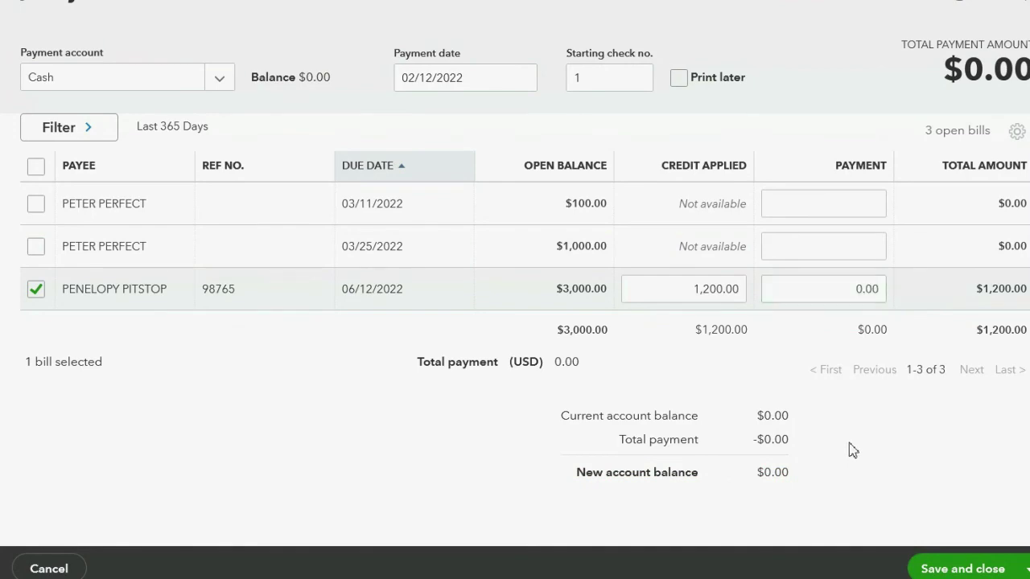
pyautogui.click(963, 569)
pyautogui.scroll(-3, 960, 464)
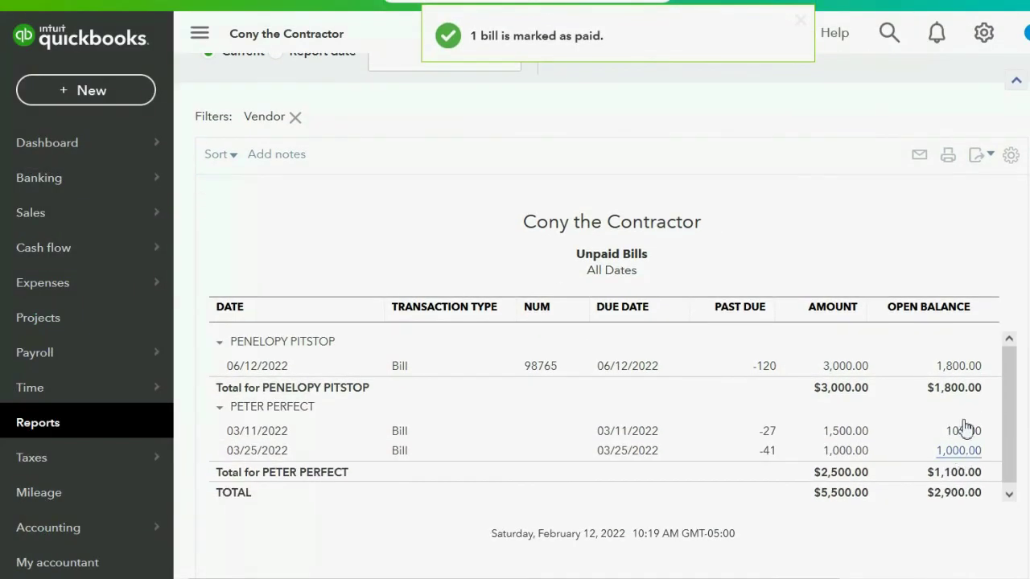